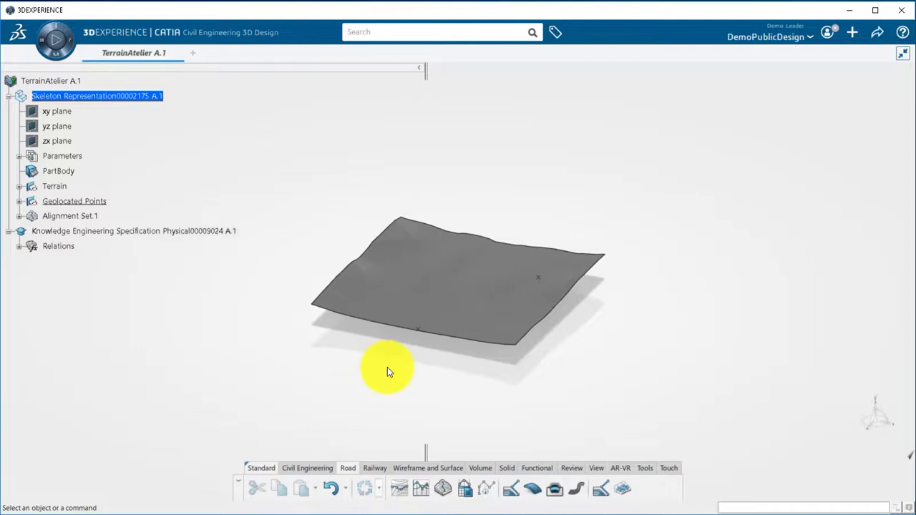
left_click(297, 468)
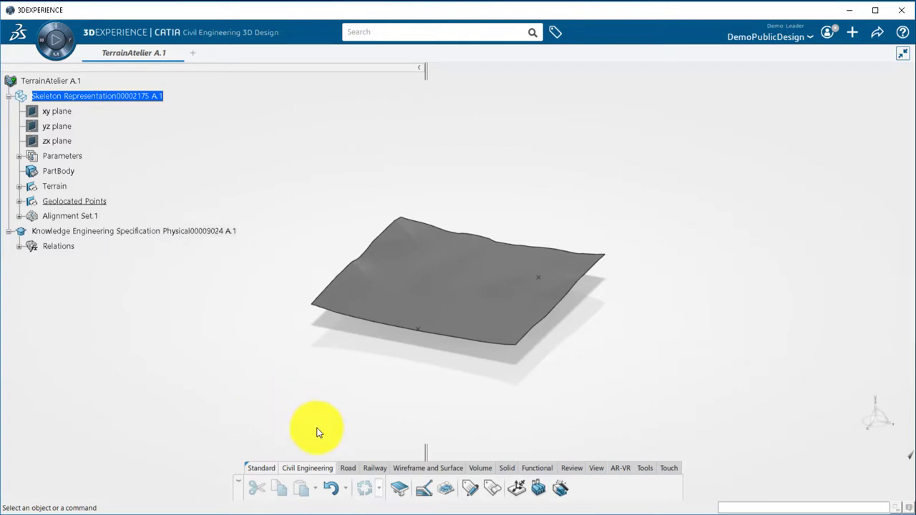
left_click(344, 470)
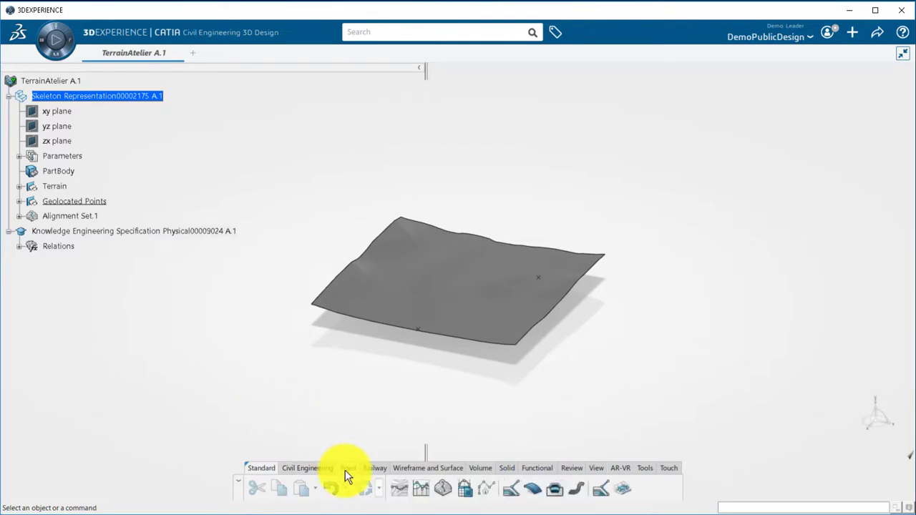
left_click(376, 469)
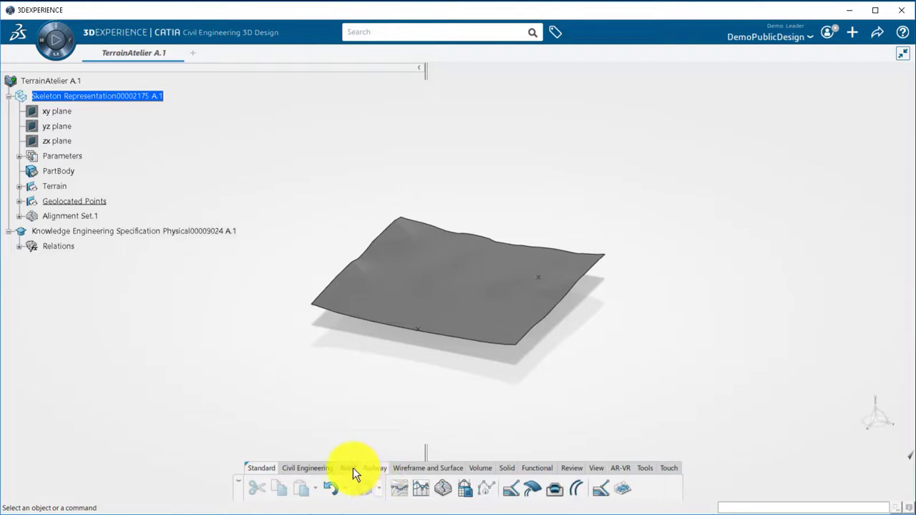
left_click(353, 467)
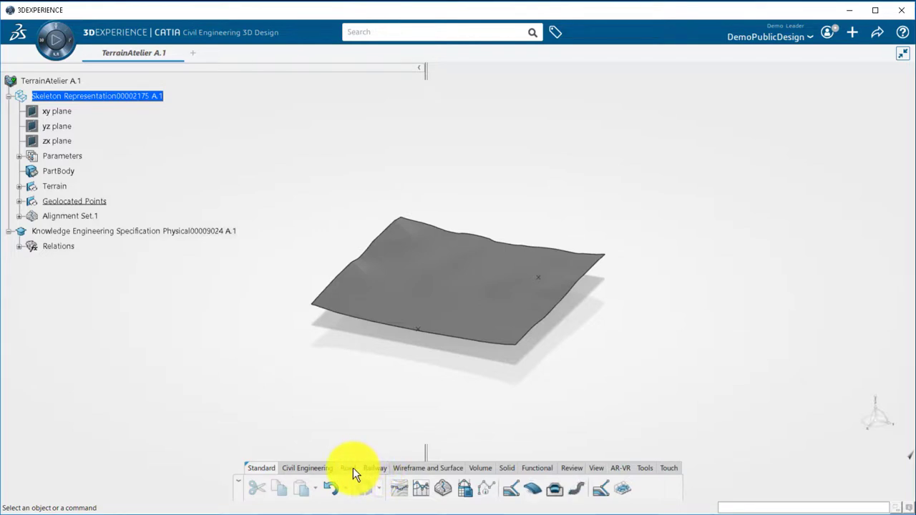
Start a horizontal alignment with the Road profile, choosing a Crowned traveled way type and Centerline rotation mode
left_click(402, 488)
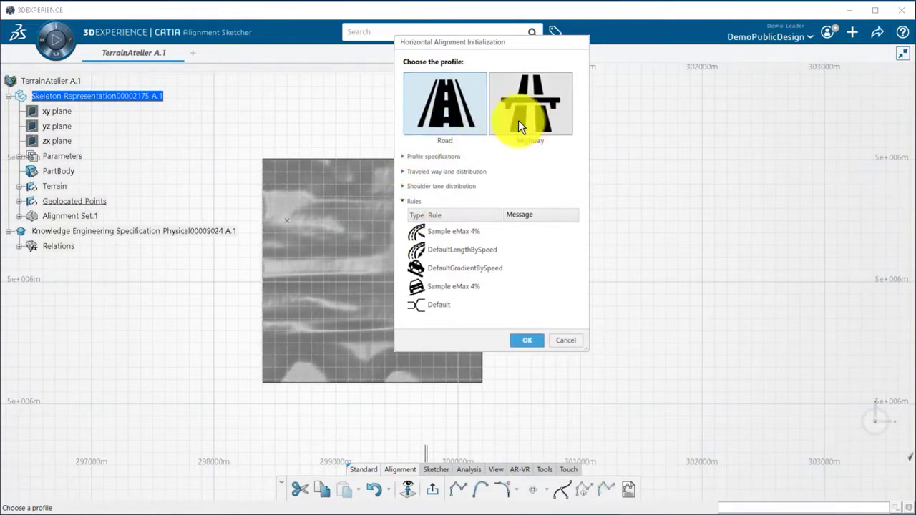
left_click(404, 156)
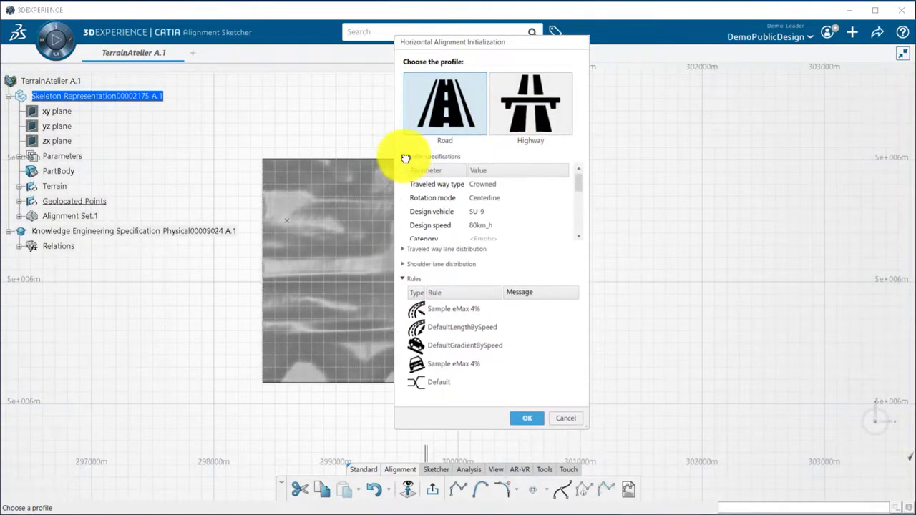
left_click(547, 183)
left_click(560, 188)
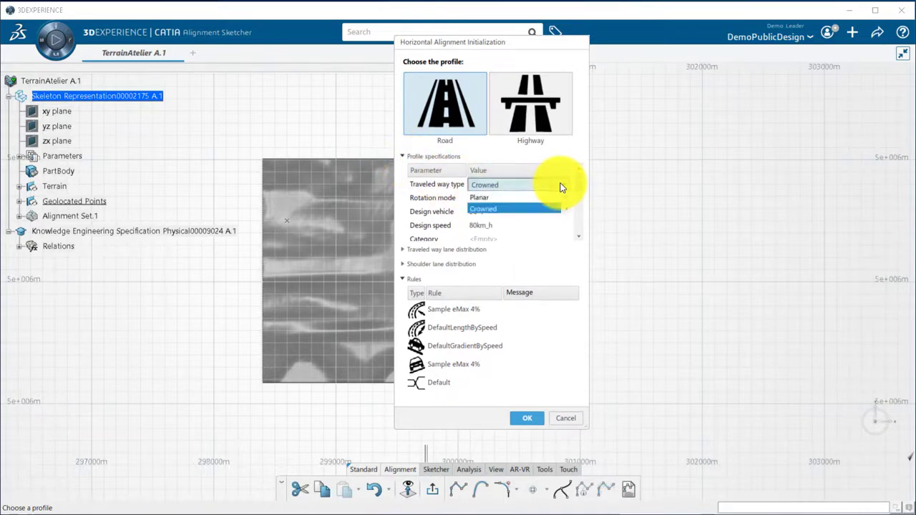
left_click(548, 205)
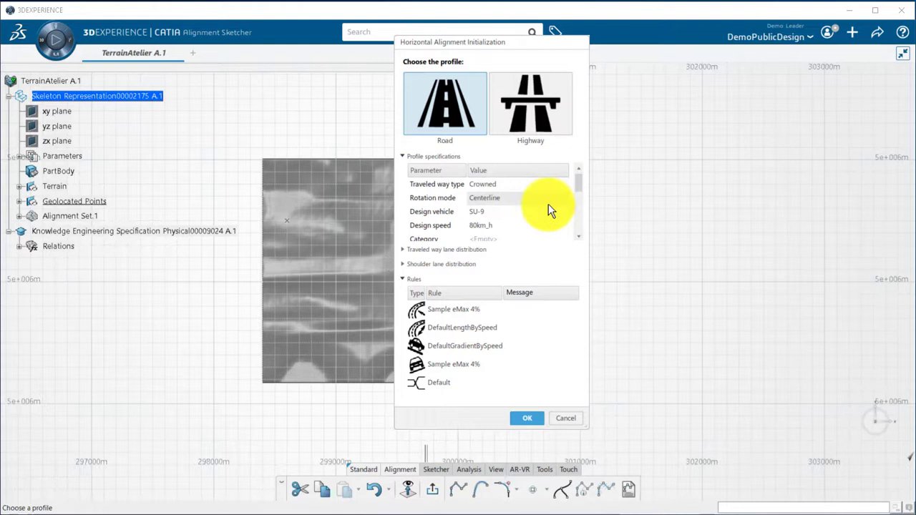
left_click(556, 198)
left_click(561, 201)
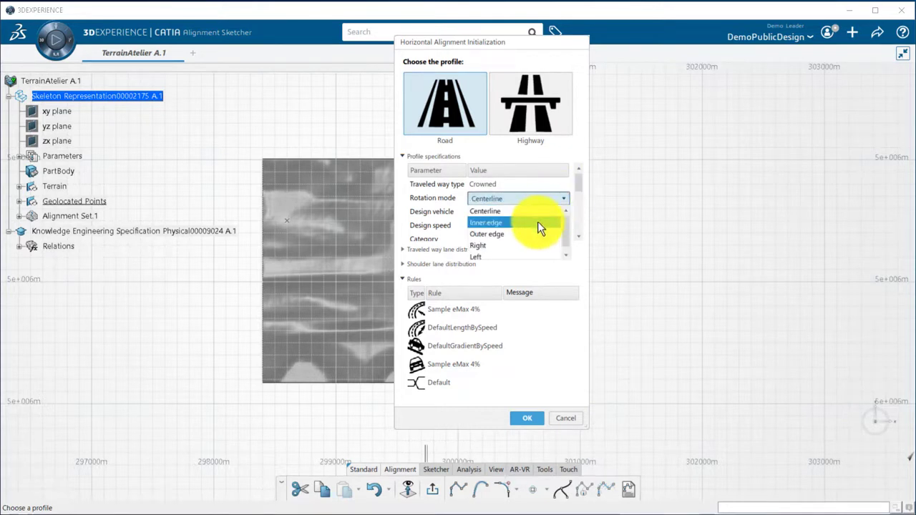
left_click(537, 212)
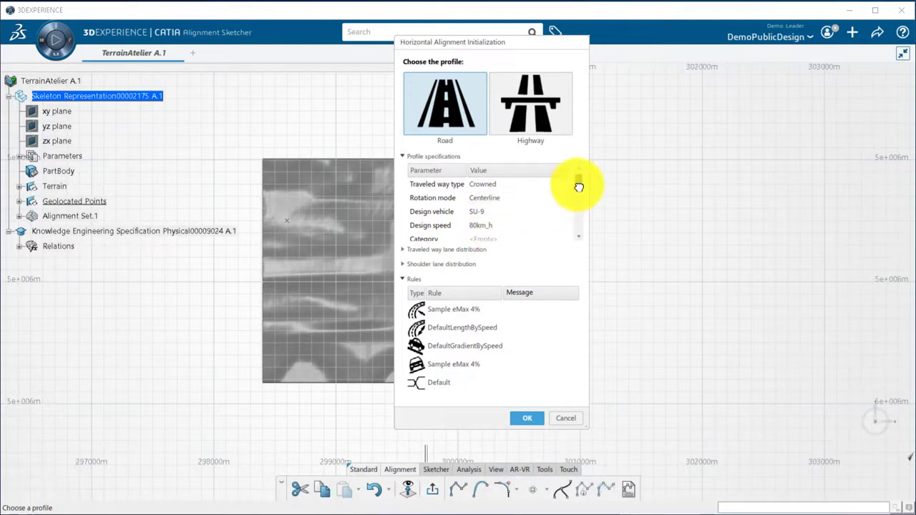
Review the profile specifications and the traveled way and shoulder lane distributions, and accept the road profile settings
left_click_drag(578, 186, 556, 204)
left_click(401, 156)
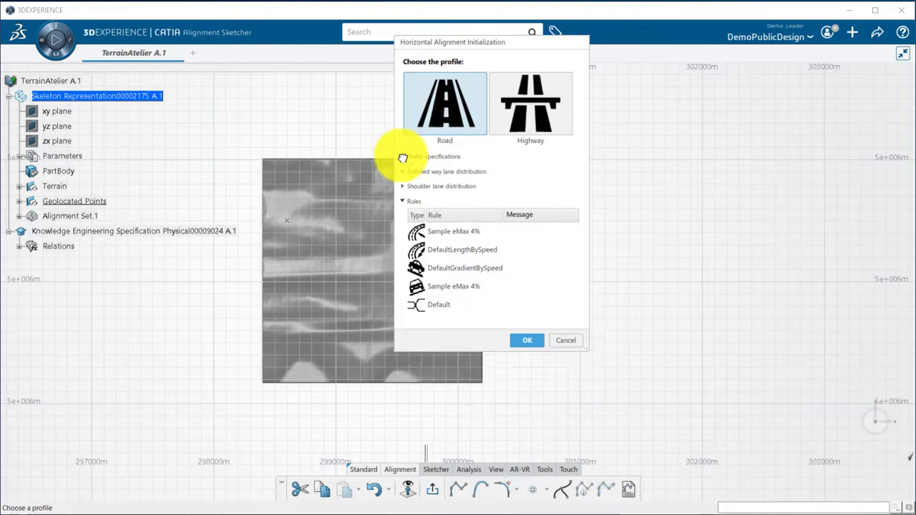
left_click(404, 172)
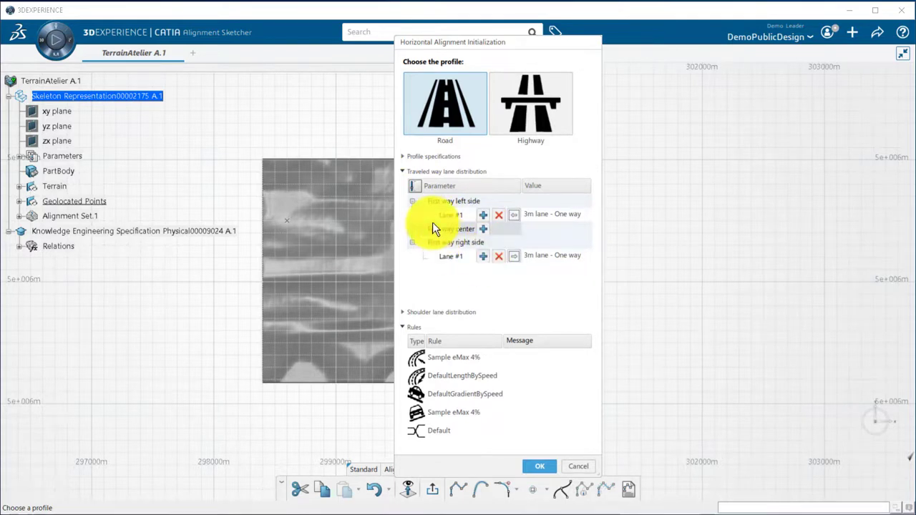
left_click(402, 173)
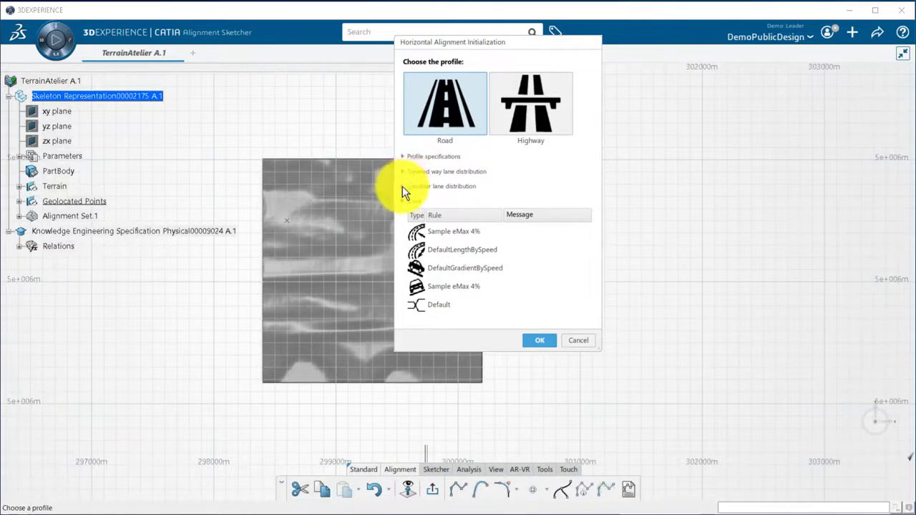
left_click(403, 186)
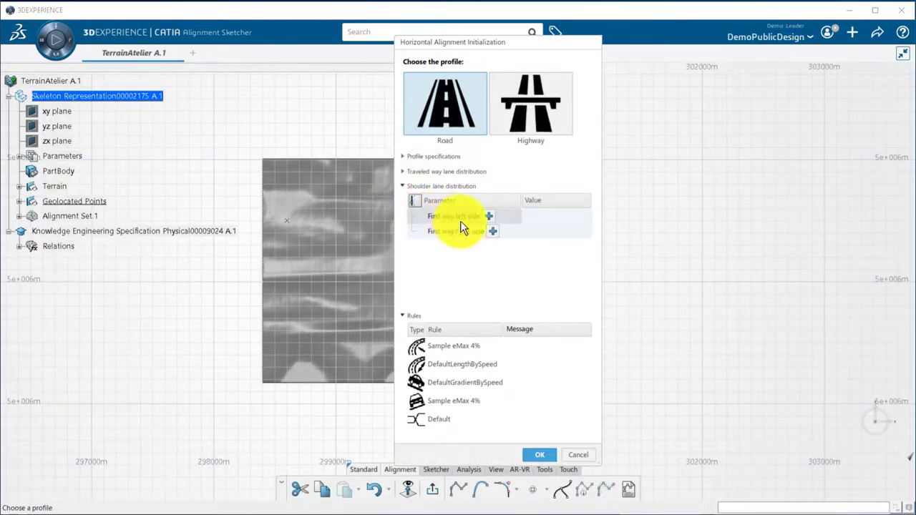
left_click(403, 186)
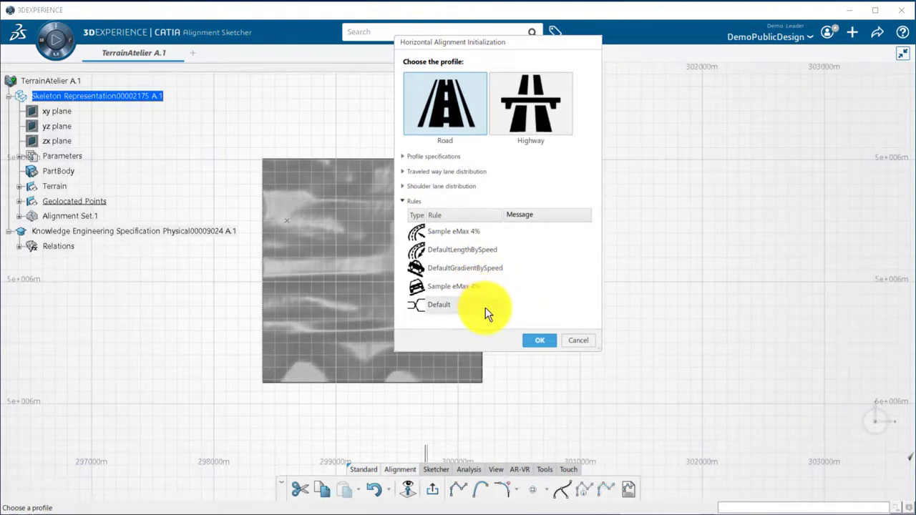
left_click(538, 341)
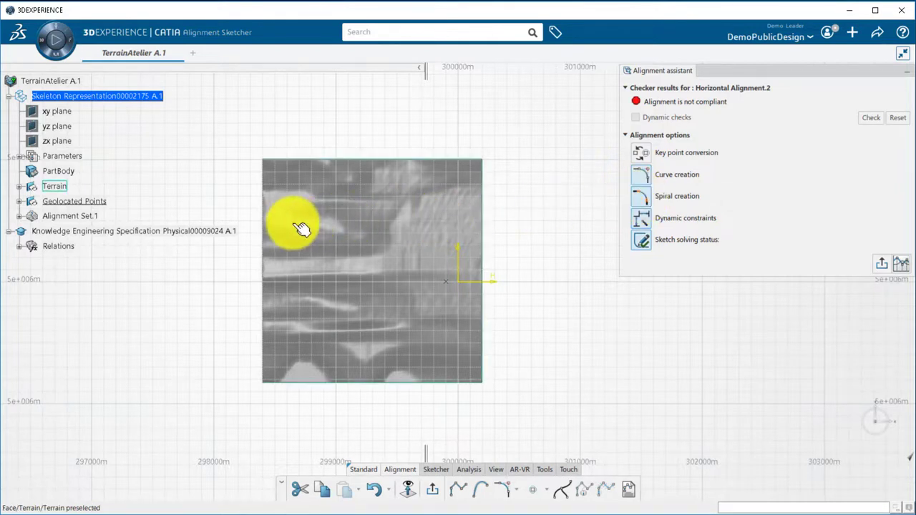
Project the two geolocated points into the alignment sketch and hide the original Geolocated Points set
mouse_move(295, 226)
left_click(326, 180)
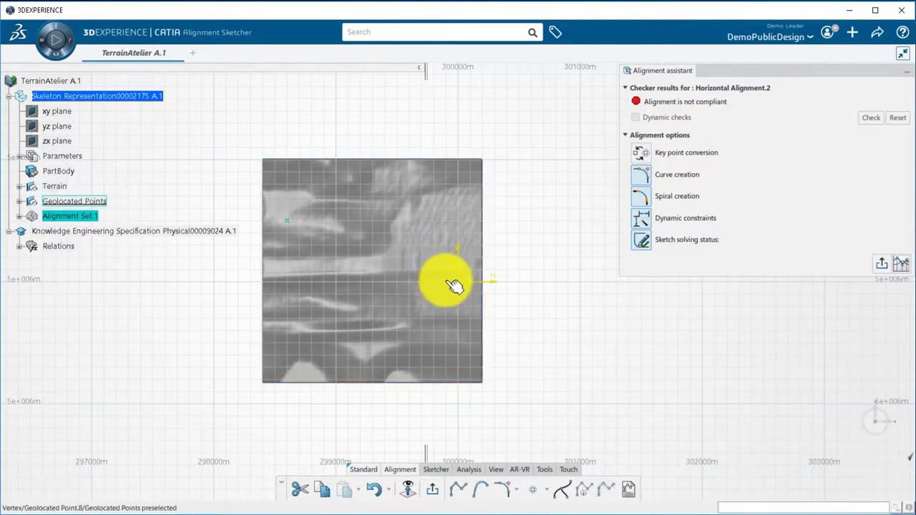
mouse_move(447, 281)
left_click(484, 240)
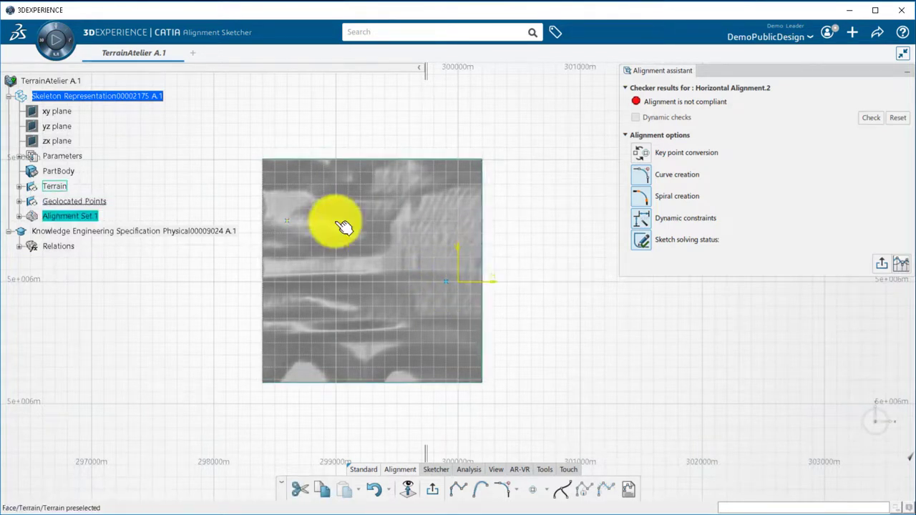
right_click(73, 206)
left_click(108, 249)
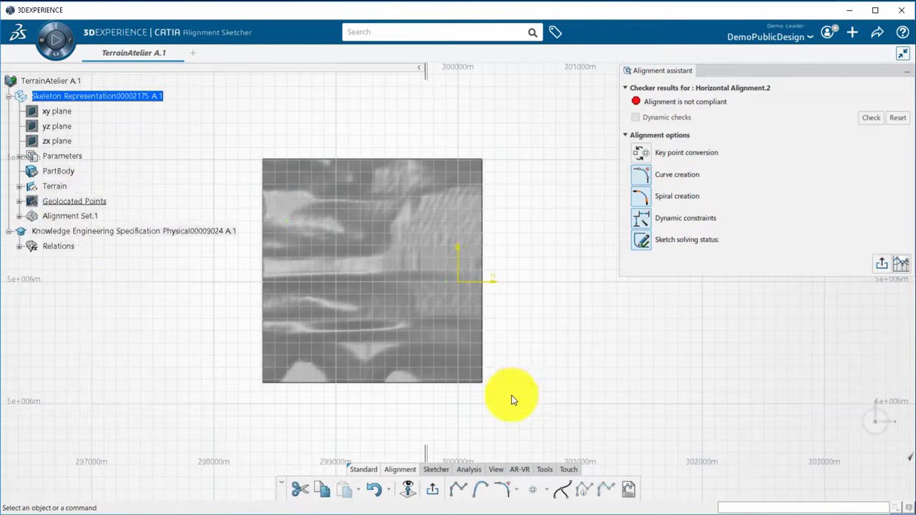
Draw the alignment's first straight from the projected western point, 500 m long at an angle of 350 degrees
left_click(452, 492)
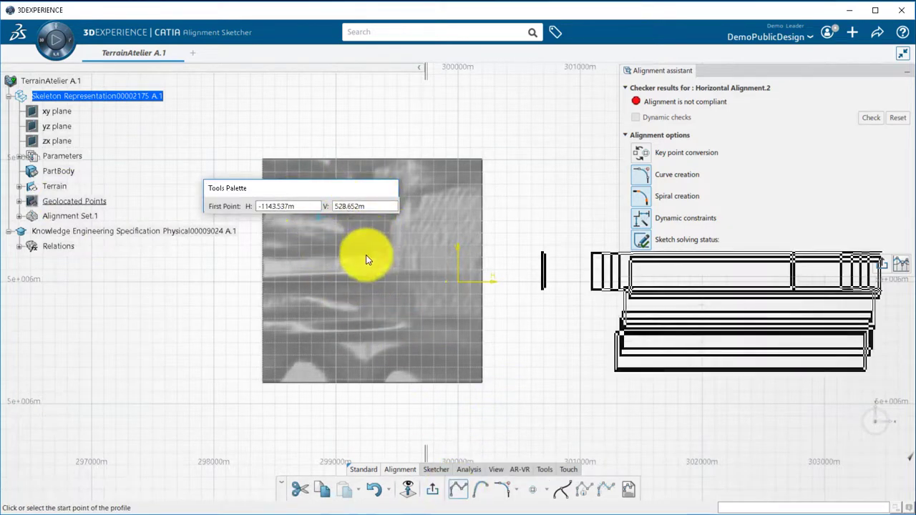
left_click(288, 221)
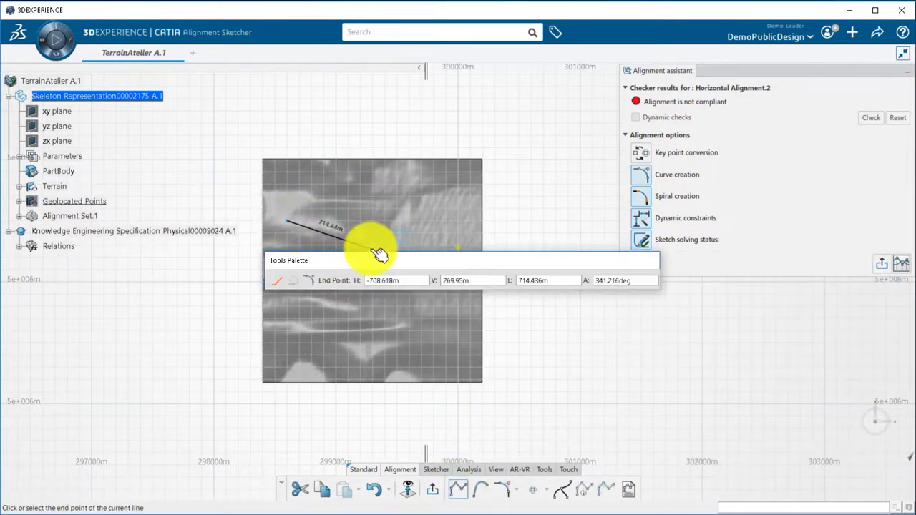
left_click_drag(620, 282, 594, 281)
type("350")
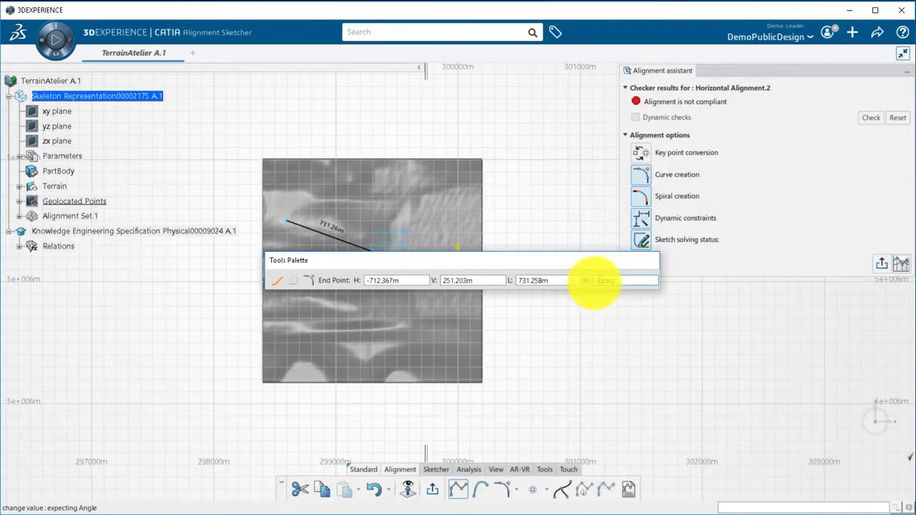
key("Return")
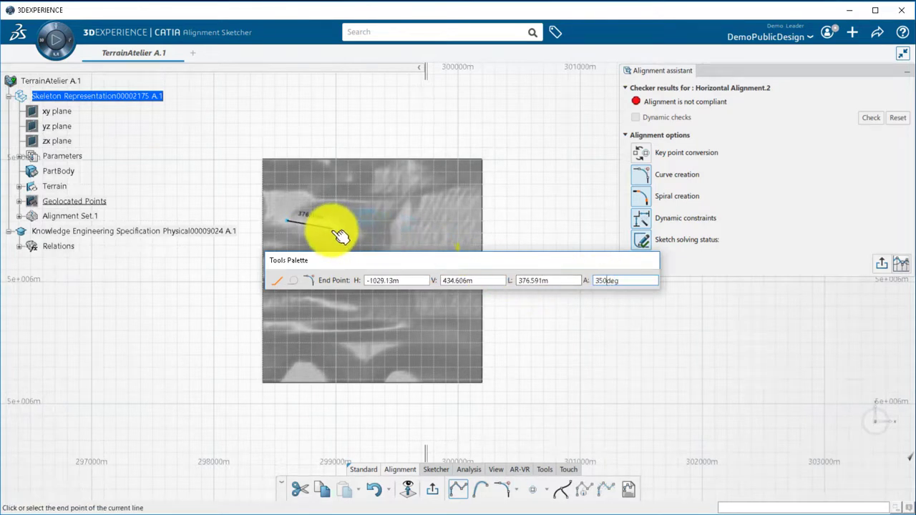
left_click_drag(543, 281, 511, 285)
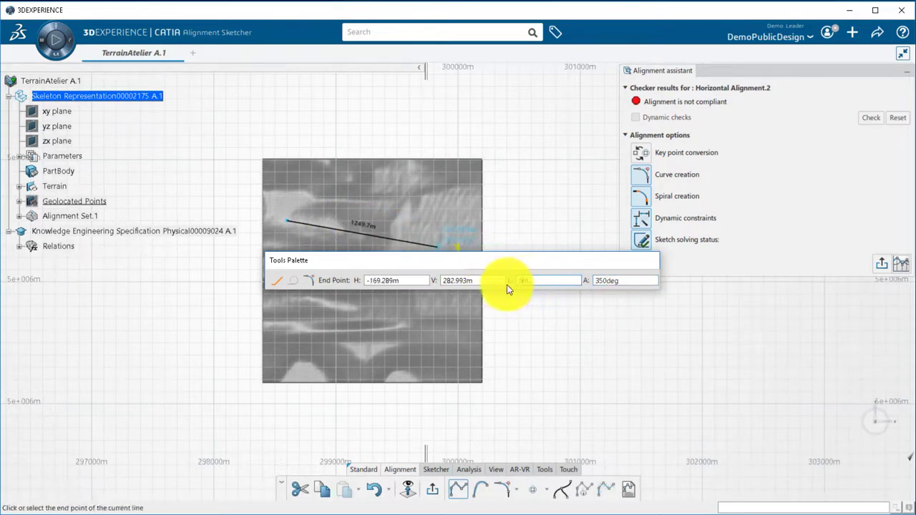
type("500")
key("Return")
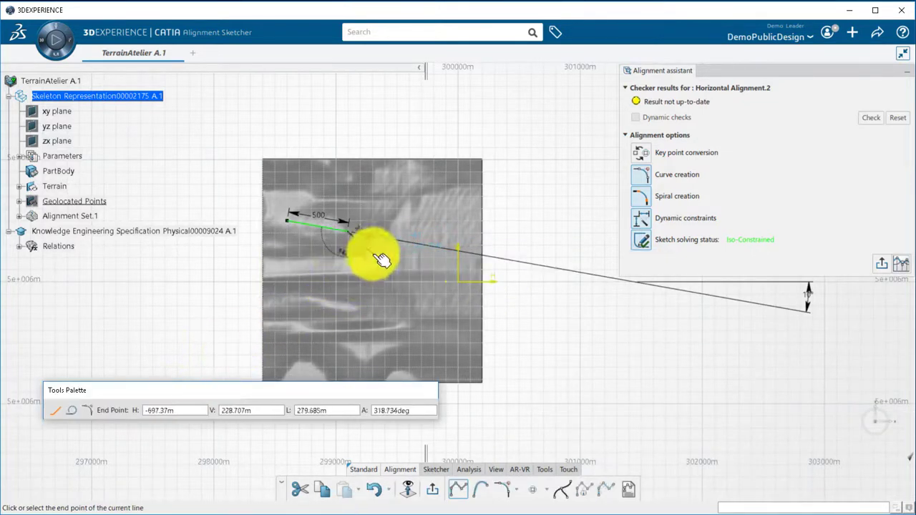
Continue the alignment with a southeast straight of about 481 m and finish with one ending at the projected eastern point
left_click(403, 270)
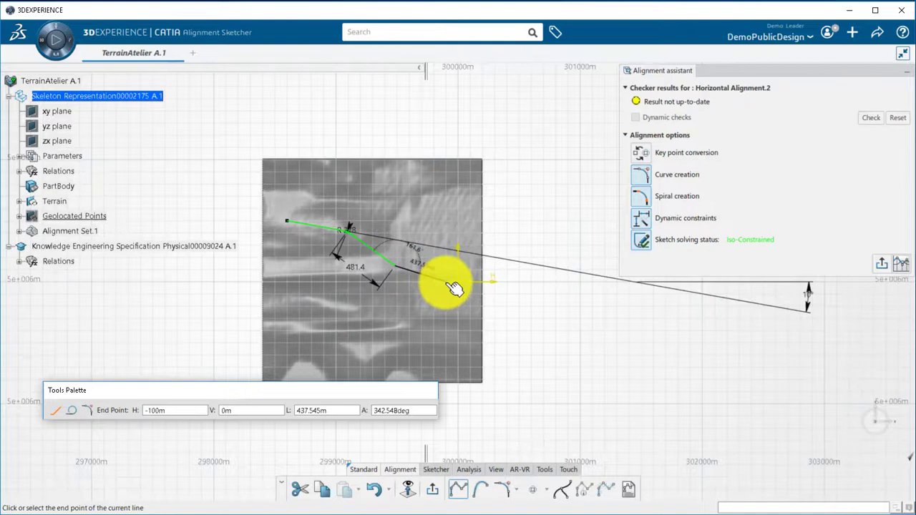
key("Escape")
Turn off the automatic entrance transition length of the alignment's second curve and set it to 40 m
middle_click_drag(409, 321, 362, 321)
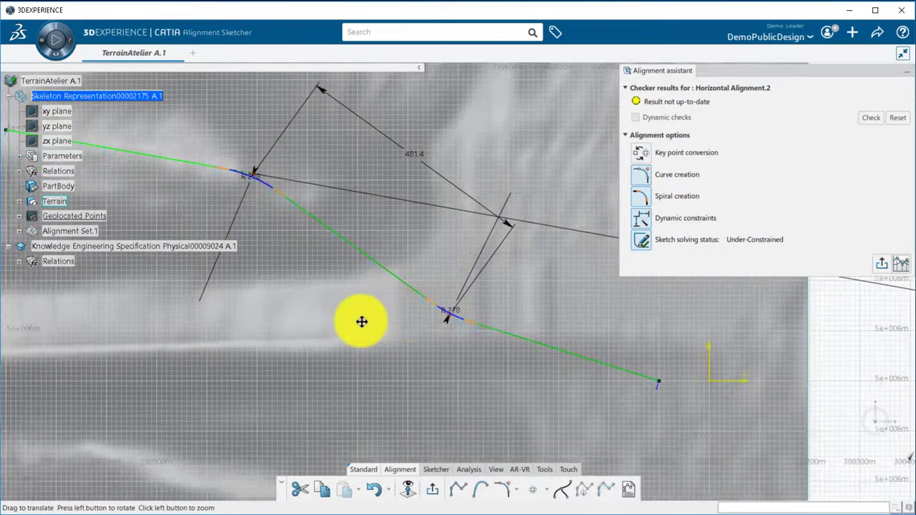
left_click(458, 320)
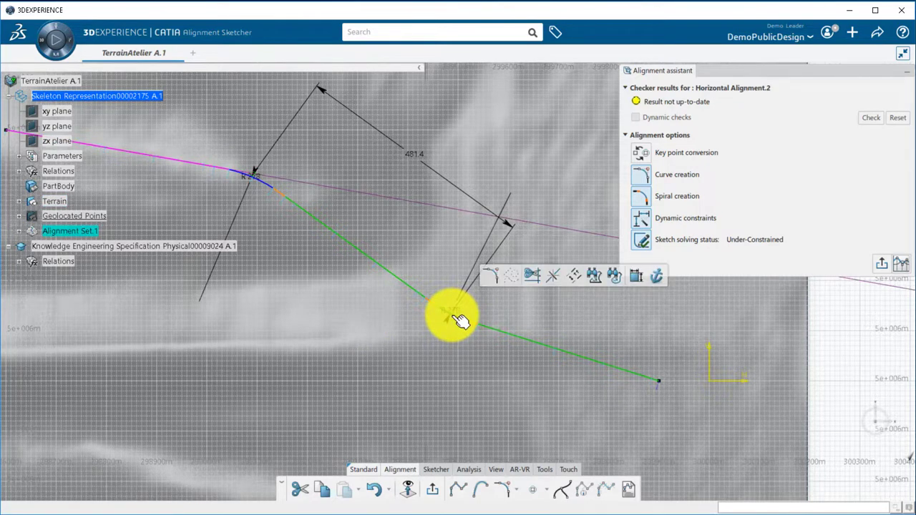
double_click(454, 319)
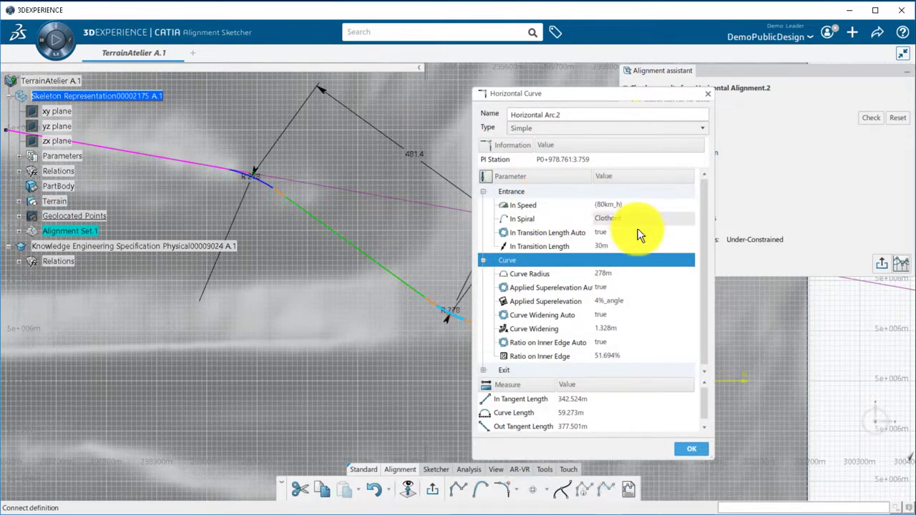
left_click(606, 230)
left_click(599, 246)
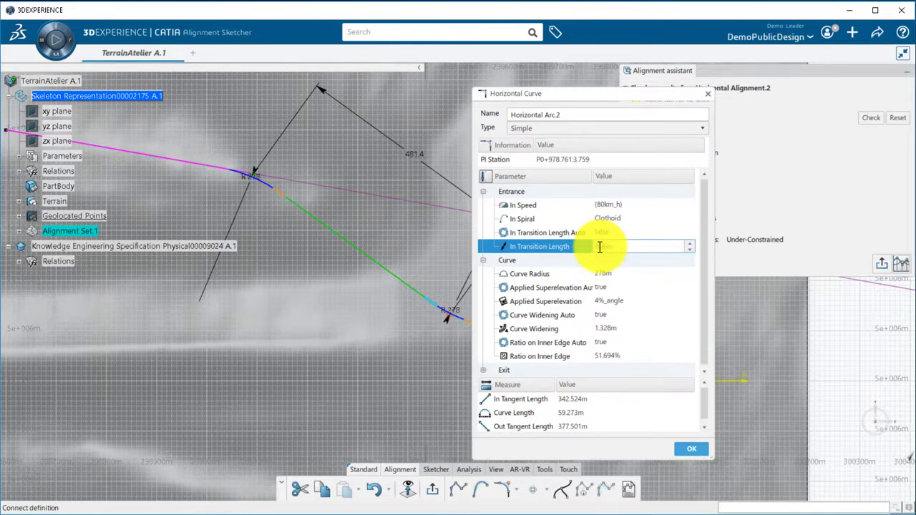
key("Return")
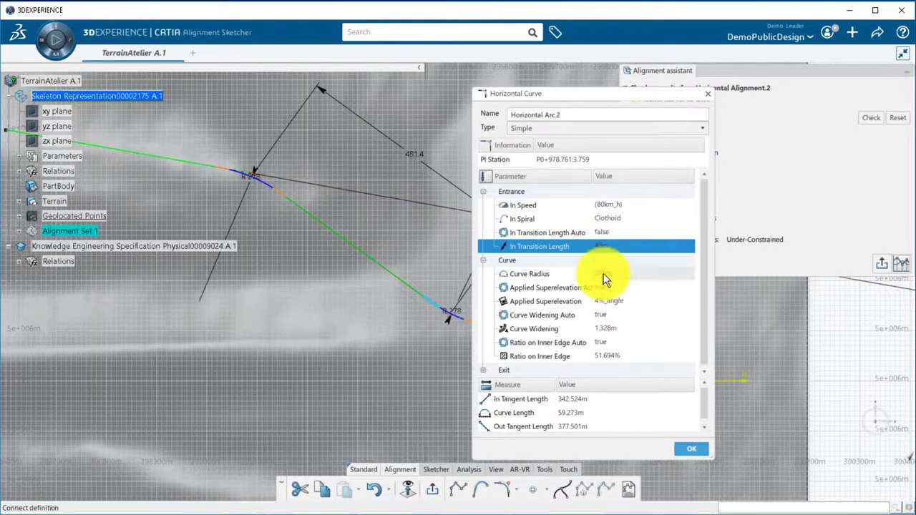
Turn off the second curve's automatic applied superelevation, set it to 5% and confirm the curve definition
left_click(601, 289)
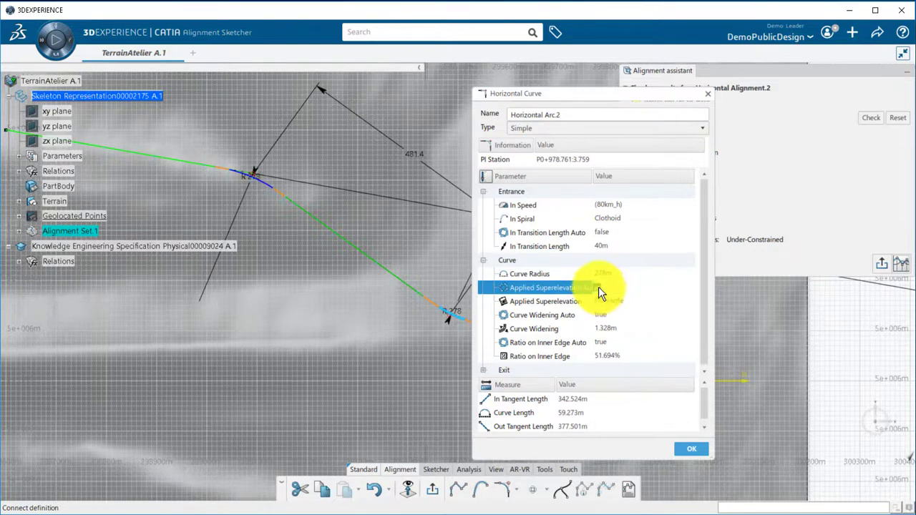
left_click(599, 300)
left_click(599, 300)
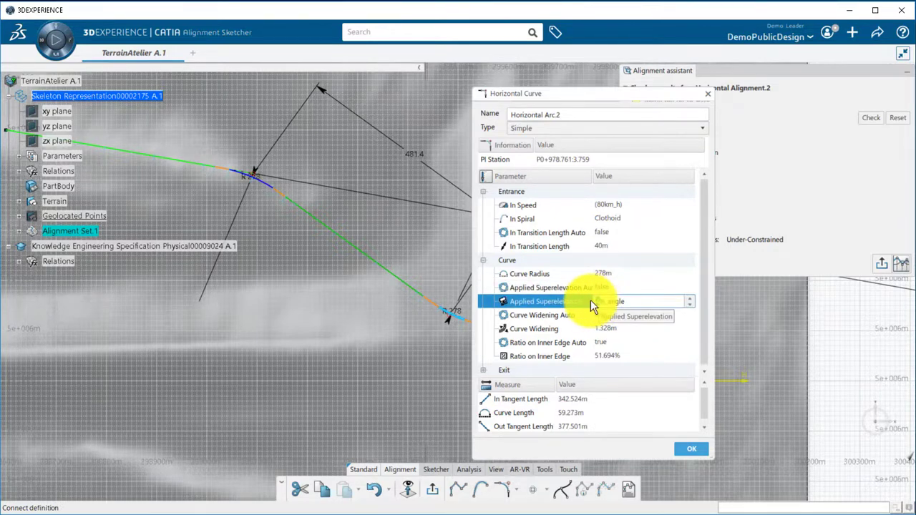
key("Return")
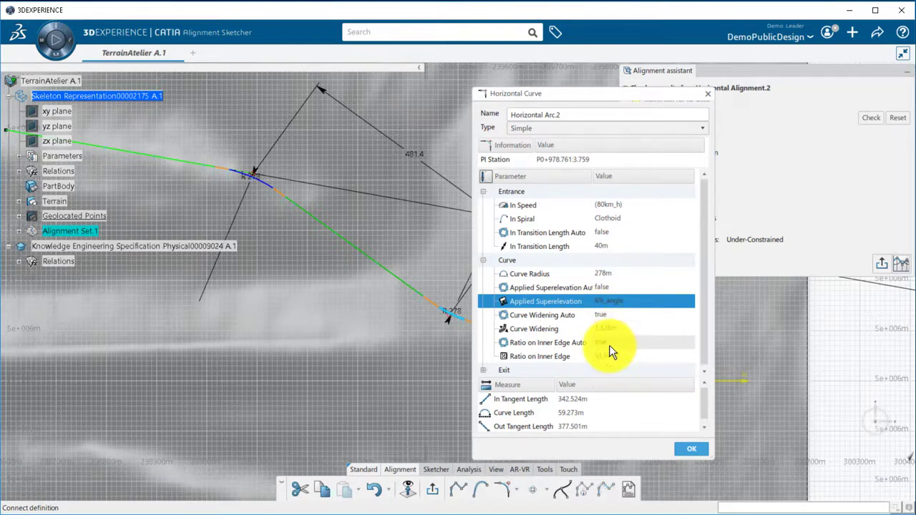
left_click(483, 260)
left_click(691, 449)
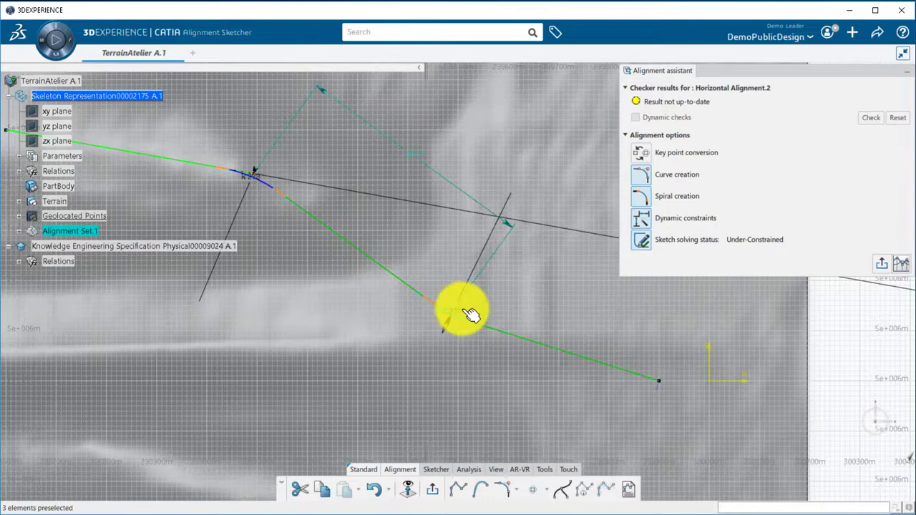
Check the horizontal alignment against the design rules and set the second curve's radius to 250 m
left_click(869, 118)
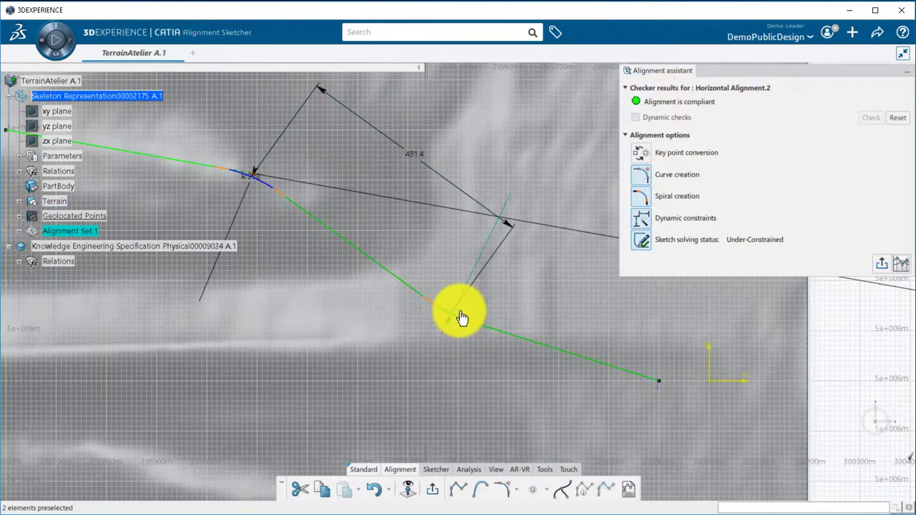
double_click(461, 318)
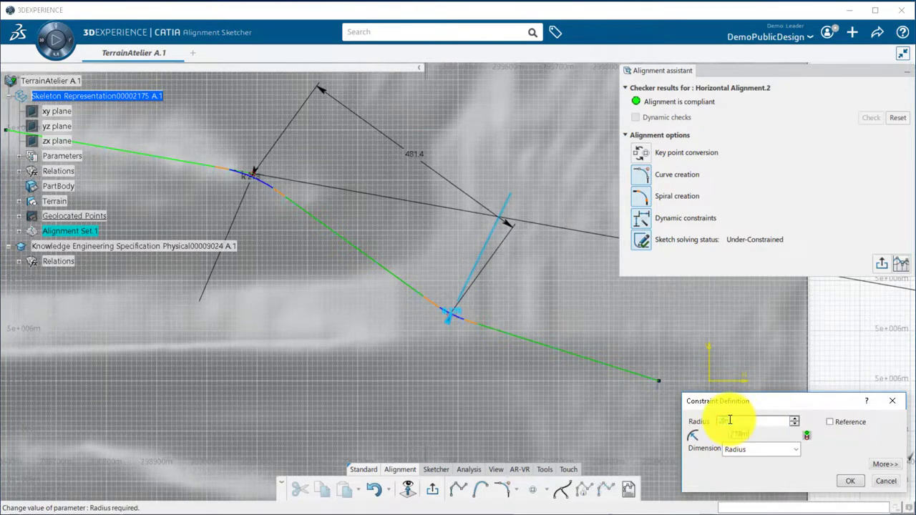
type("250")
key("Return")
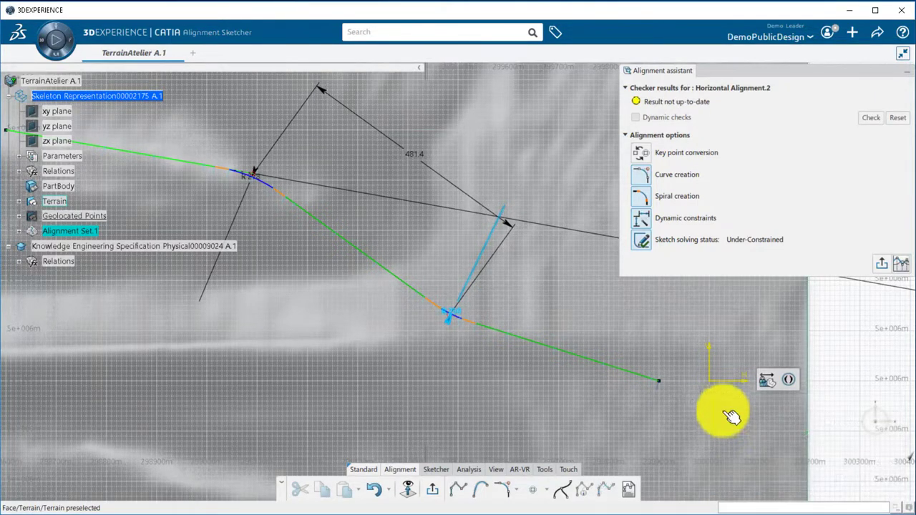
Recheck the alignment and apply the automatic error fix to the second curve's out-of-limits radius
left_click(872, 119)
left_click(710, 348)
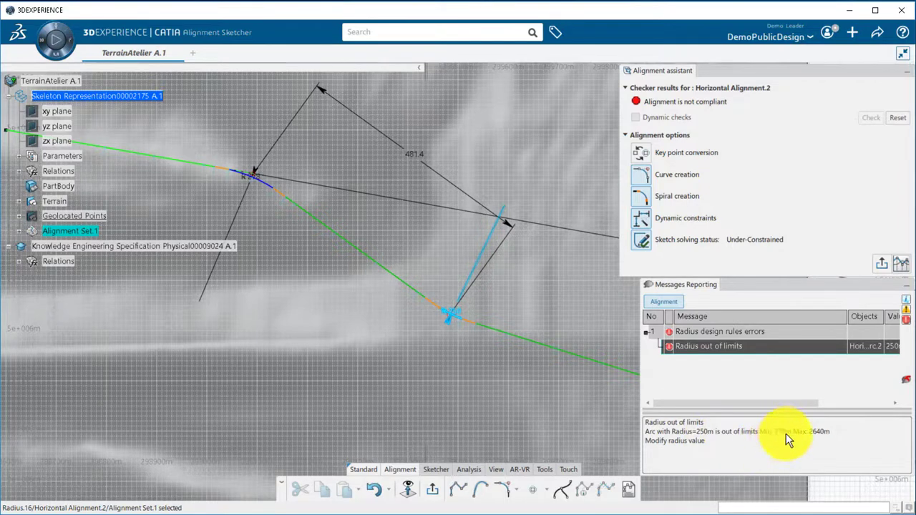
right_click(709, 347)
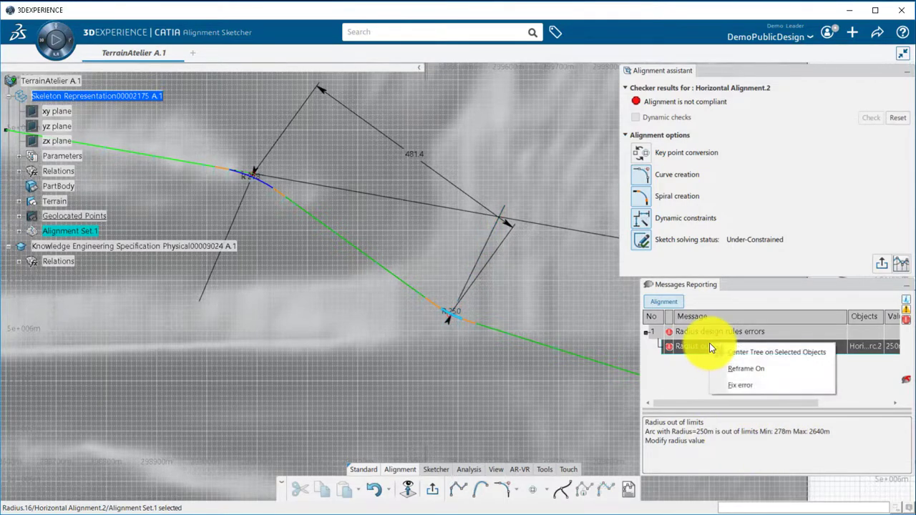
left_click(754, 387)
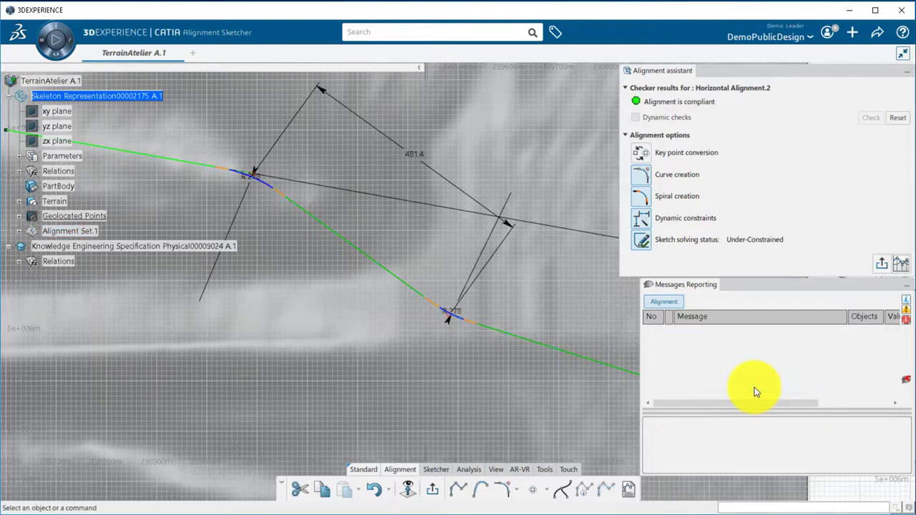
left_click(902, 285)
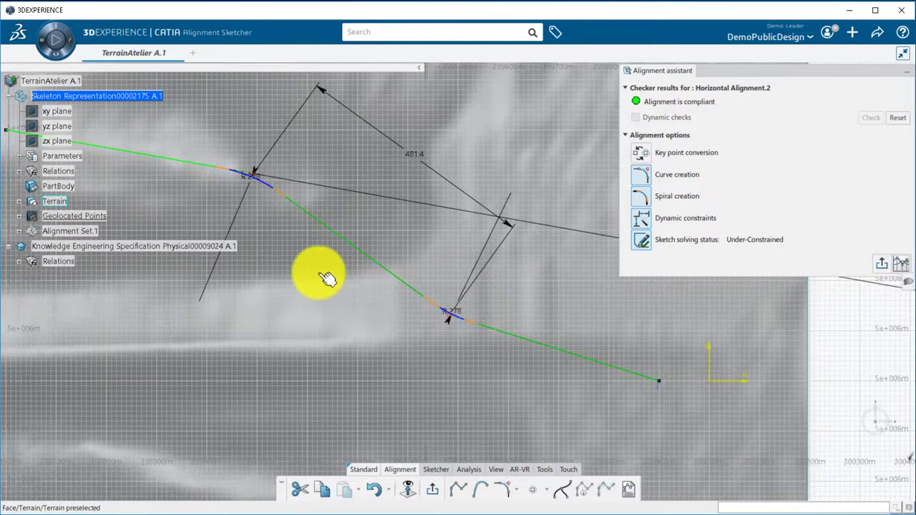
Display the alignment's stationing and set its starting label to PK with an ahead value of 153+354
middle_click_drag(326, 279, 377, 315)
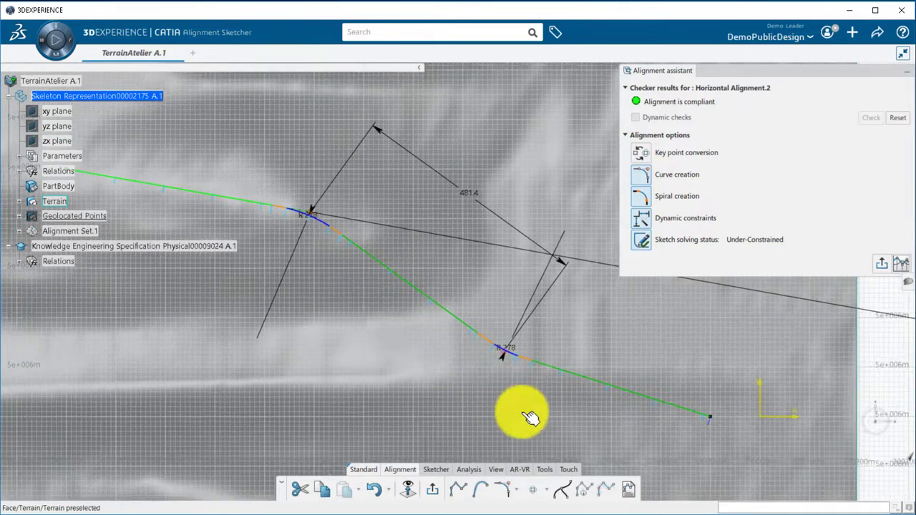
left_click(601, 491)
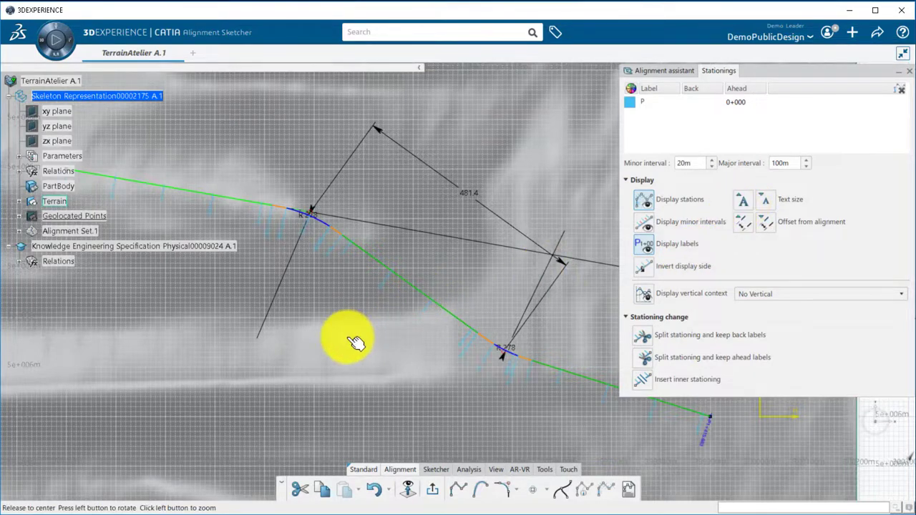
middle_click_drag(351, 342, 778, 441)
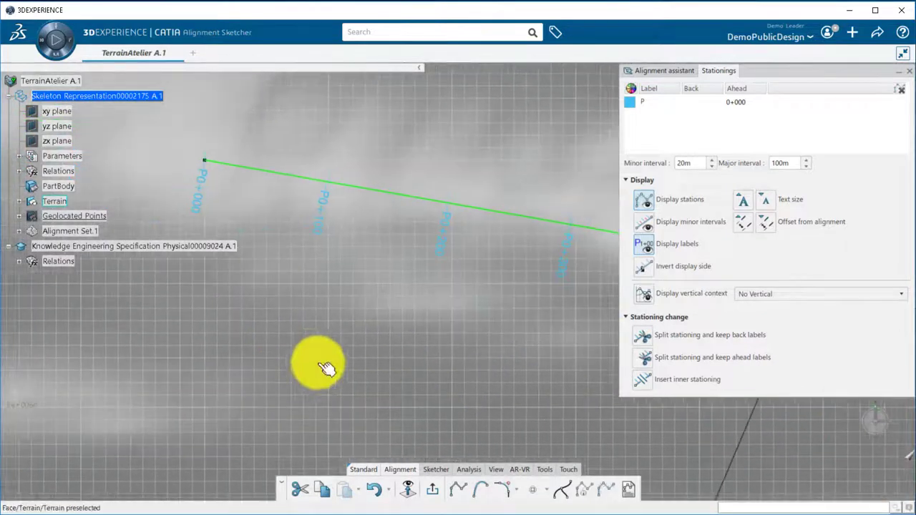
middle_click_drag(321, 368, 415, 394)
double_click(655, 98)
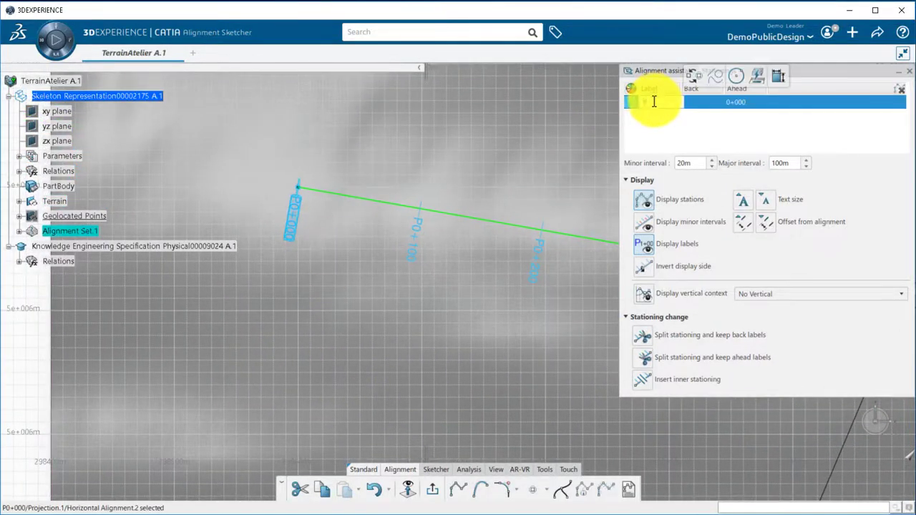
type("K")
double_click(728, 106)
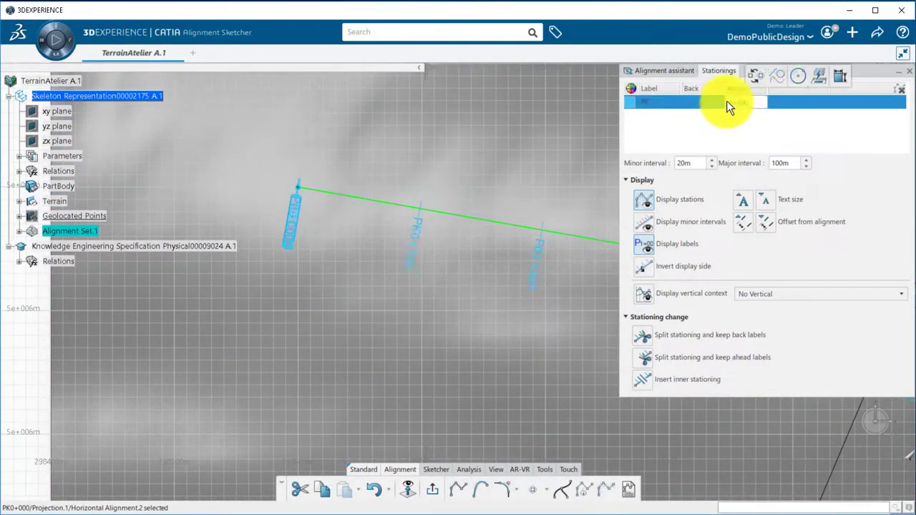
double_click(738, 102)
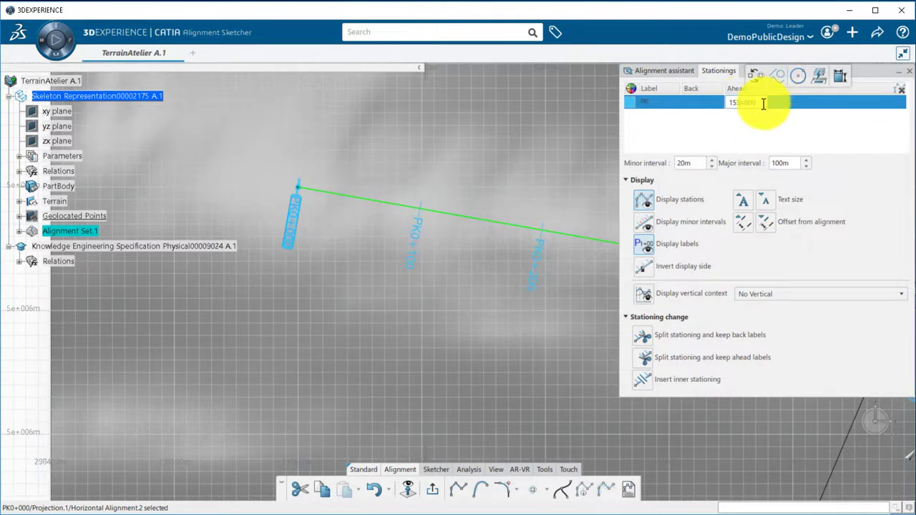
key("Return")
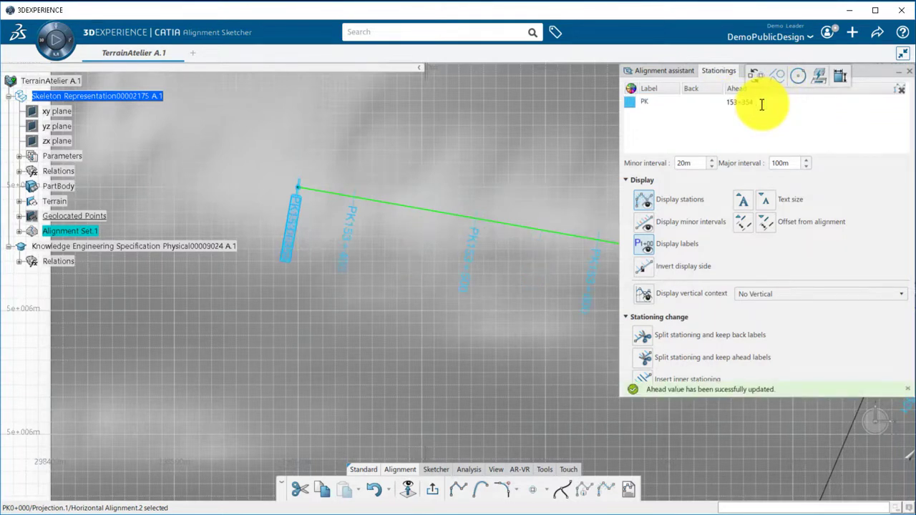
left_click(355, 225)
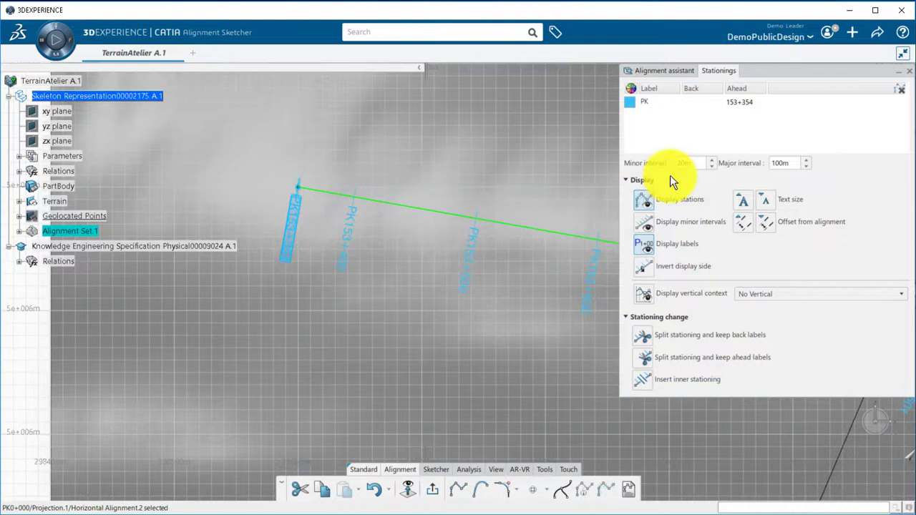
Try out the stationing display options for stations, minor intervals, labels and inverted display side
left_click(646, 201)
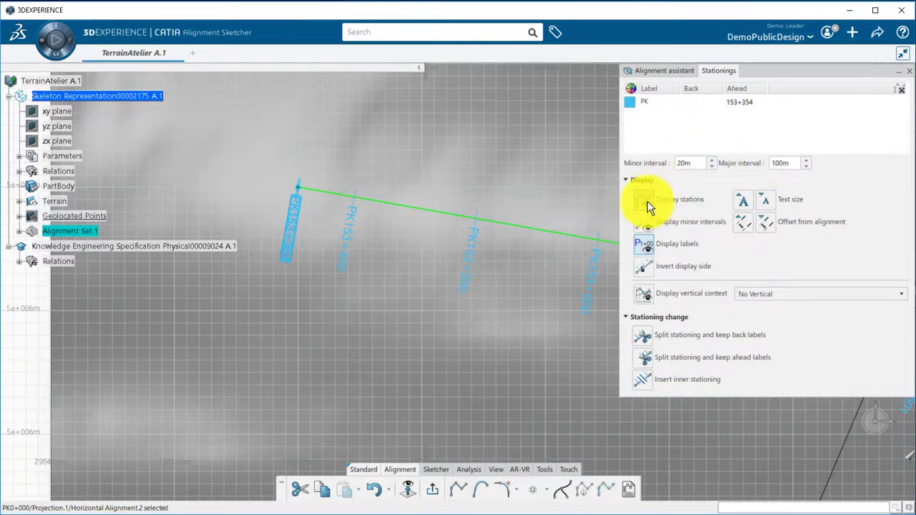
left_click(641, 217)
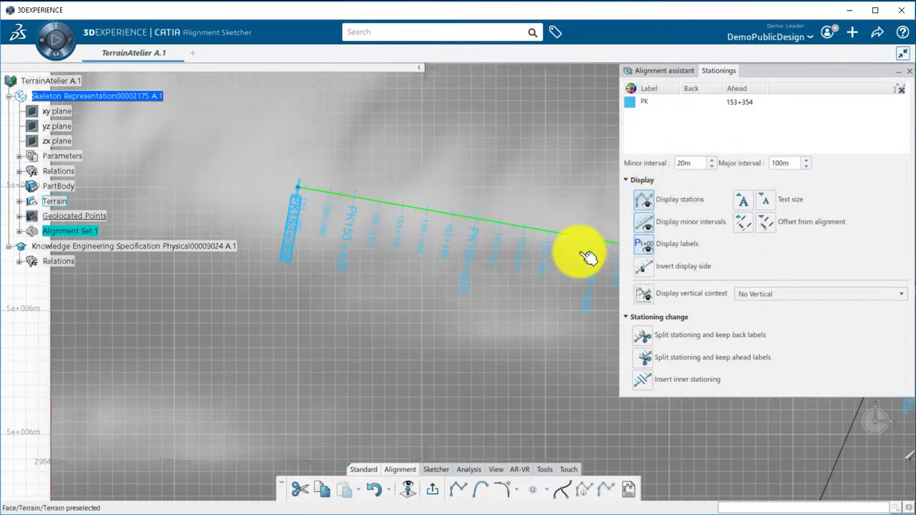
left_click(641, 244)
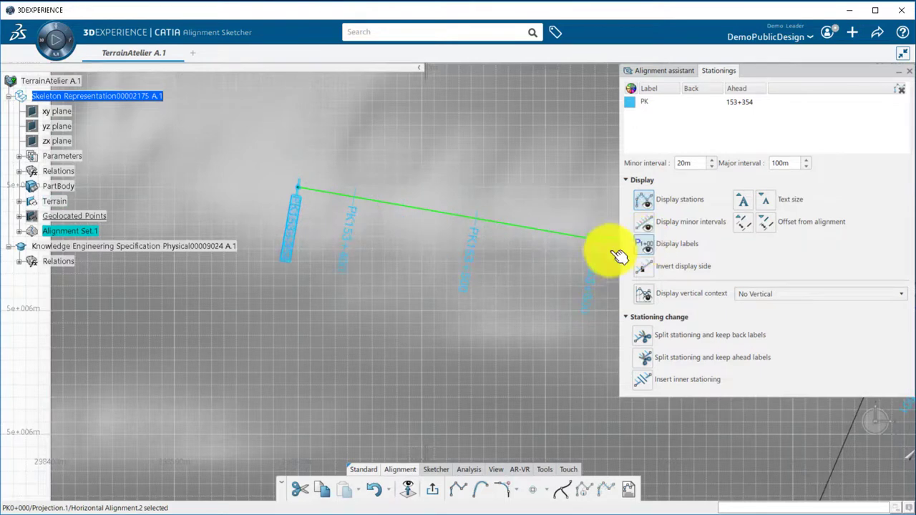
left_click(642, 265)
left_click(642, 265)
Split the stationing at PK154+145 on the straight between the two curves, keeping the back labels
middle_click_drag(561, 278, 365, 325)
middle_click_drag(495, 328, 345, 313)
middle_click_drag(469, 340, 379, 298)
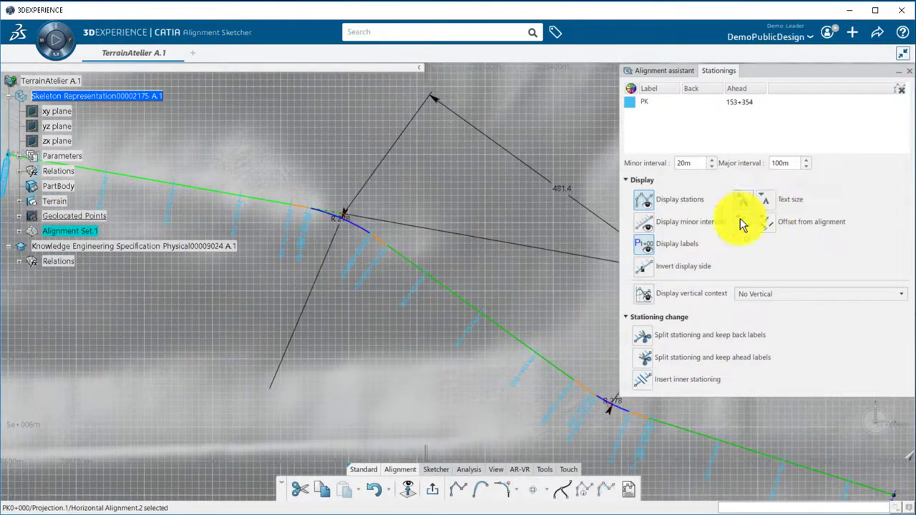
middle_click_drag(495, 307, 613, 303)
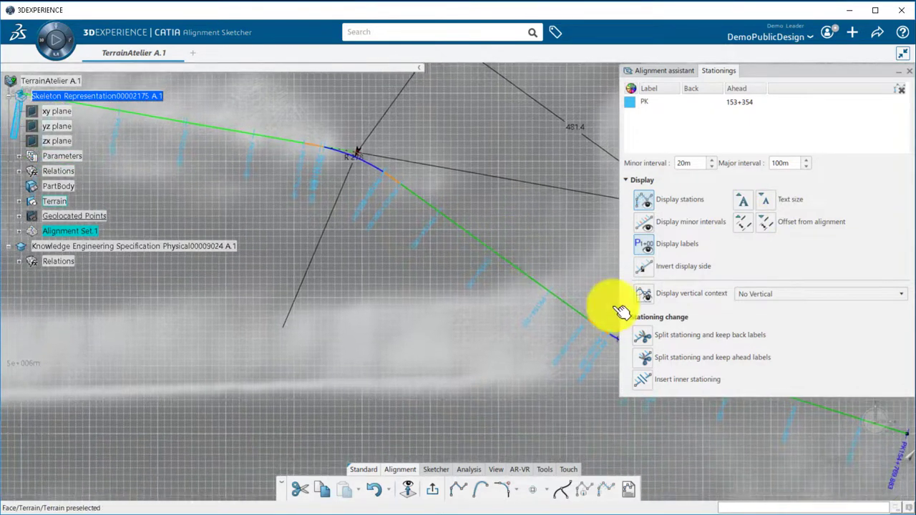
left_click(641, 335)
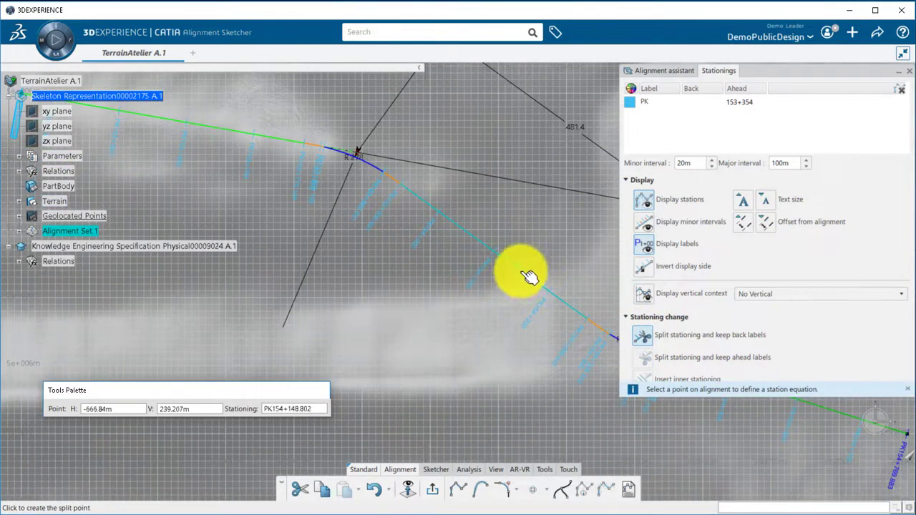
left_click_drag(282, 390, 369, 270)
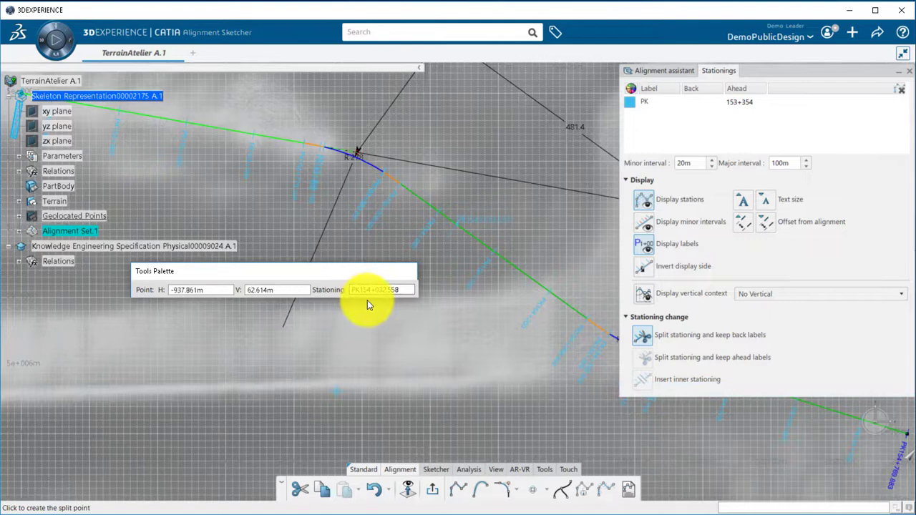
left_click(372, 290)
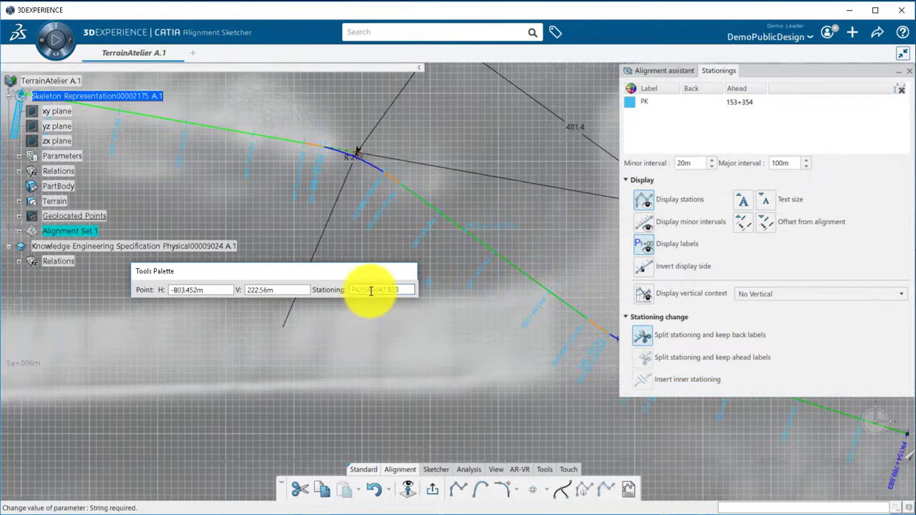
left_click_drag(374, 290, 399, 289)
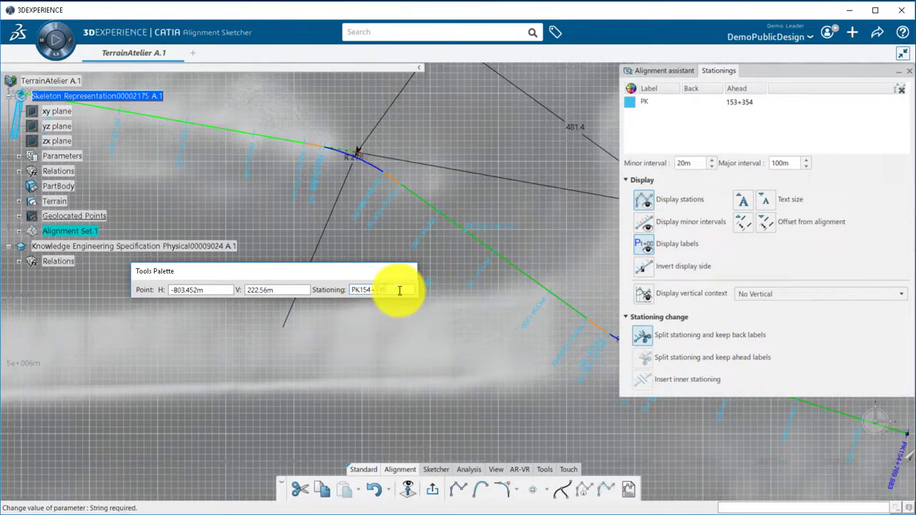
key("Return")
Set the ahead value of the new P stationing after the split point to 200+000
mouse_move(498, 330)
middle_mouse_down()
mouse_move(345, 323)
mouse_move(347, 294)
mouse_move(345, 306)
middle_mouse_up()
left_click(738, 122)
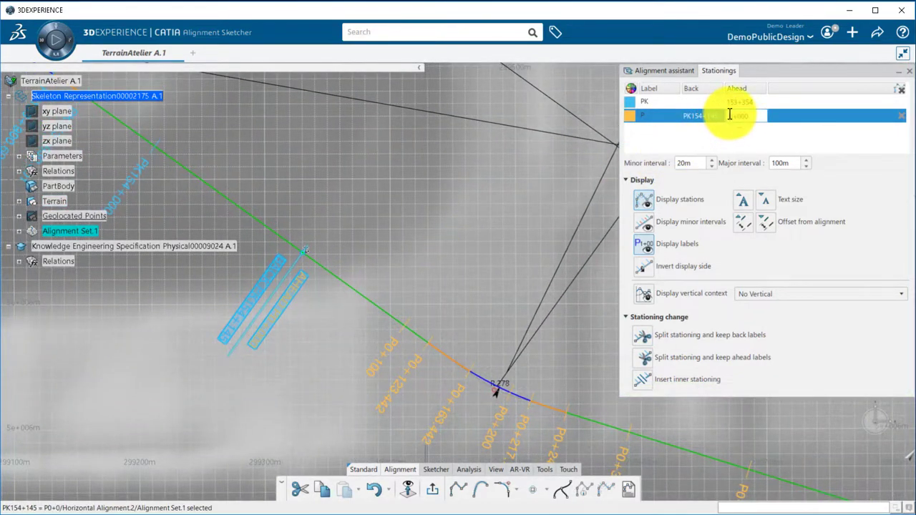
key("Return")
middle_click_drag(326, 317, 403, 247)
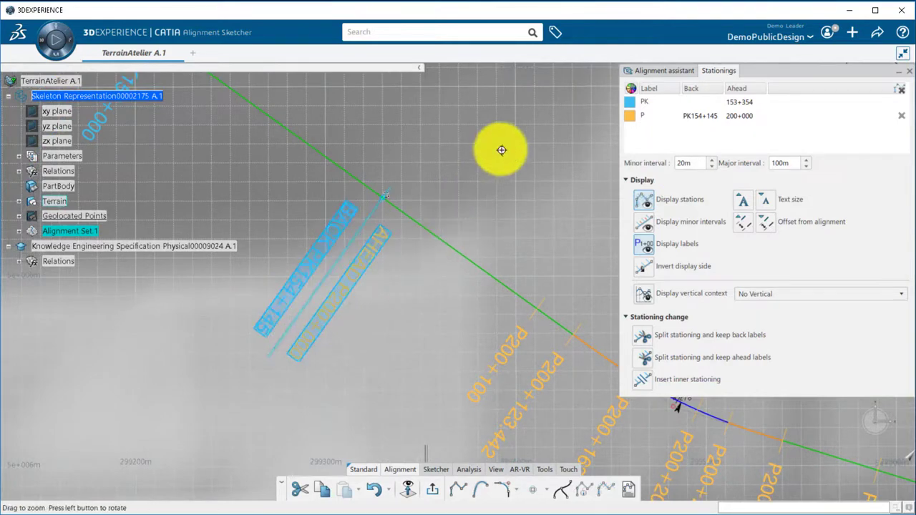
middle_click_drag(500, 149, 392, 304)
left_click(392, 304)
Create a vertical alignment based on Horizontal Alignment.2 with Terrain as its terrain and geology
left_click(664, 70)
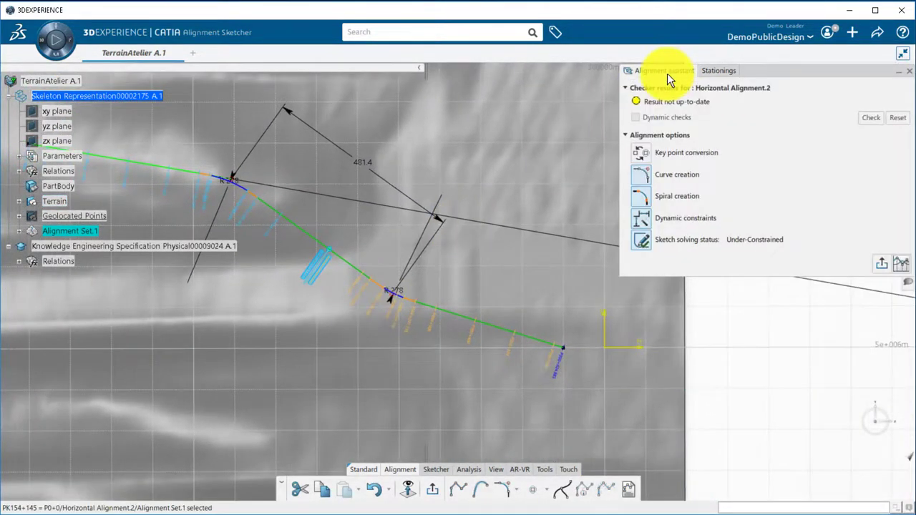
left_click(900, 267)
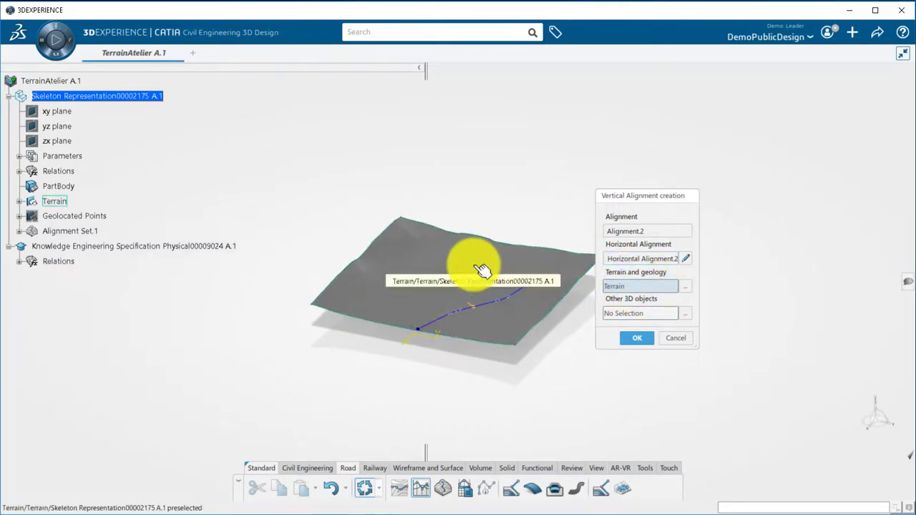
left_click(635, 338)
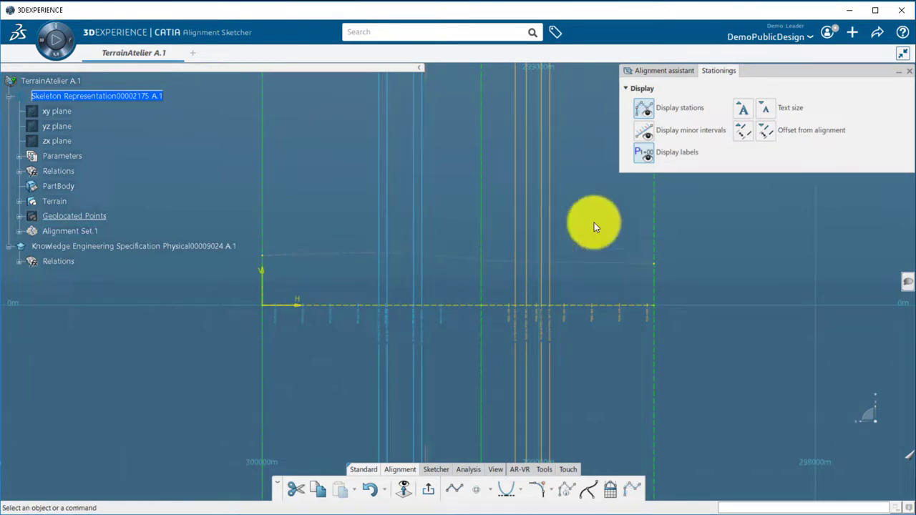
Turn on the distorted scale for the vertical alignment view with a V/H ratio of 10
left_click(657, 70)
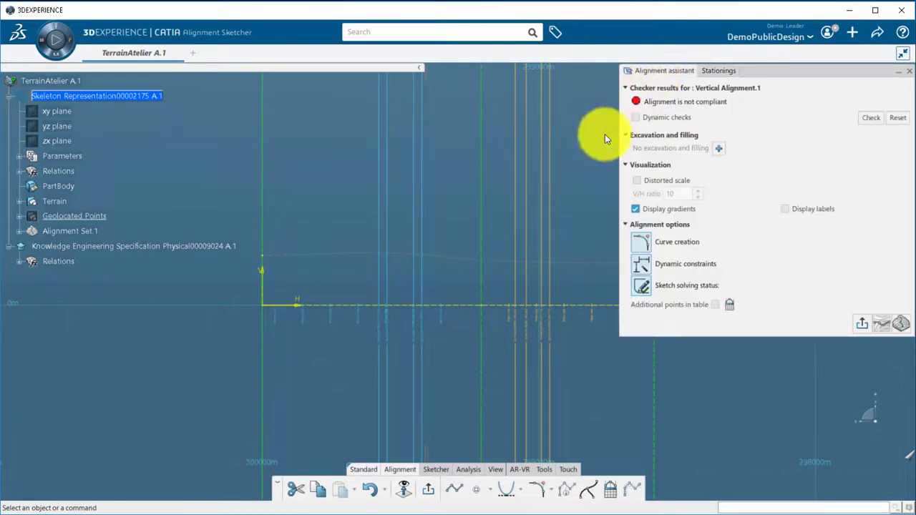
left_click(634, 179)
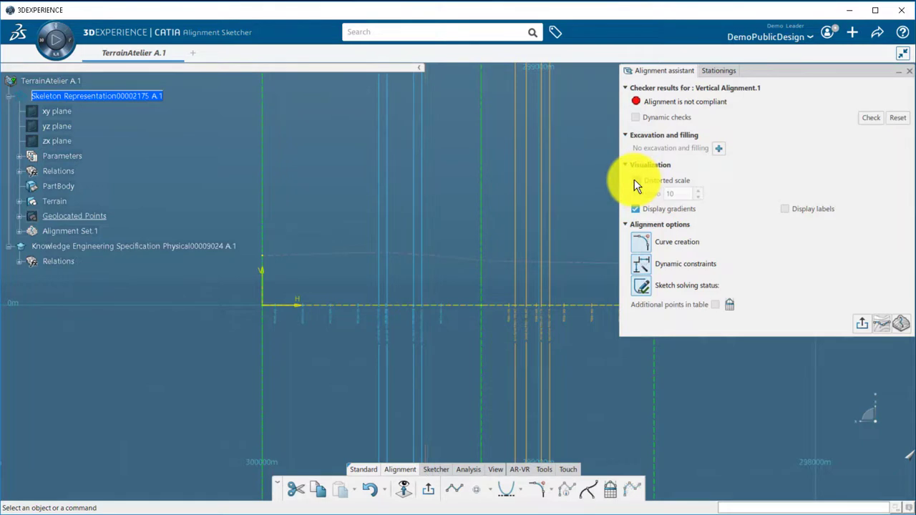
mouse_move(472, 191)
middle_mouse_down()
mouse_move(440, 271)
mouse_move(431, 233)
mouse_move(431, 323)
mouse_move(435, 247)
mouse_move(297, 253)
mouse_move(327, 308)
middle_mouse_up()
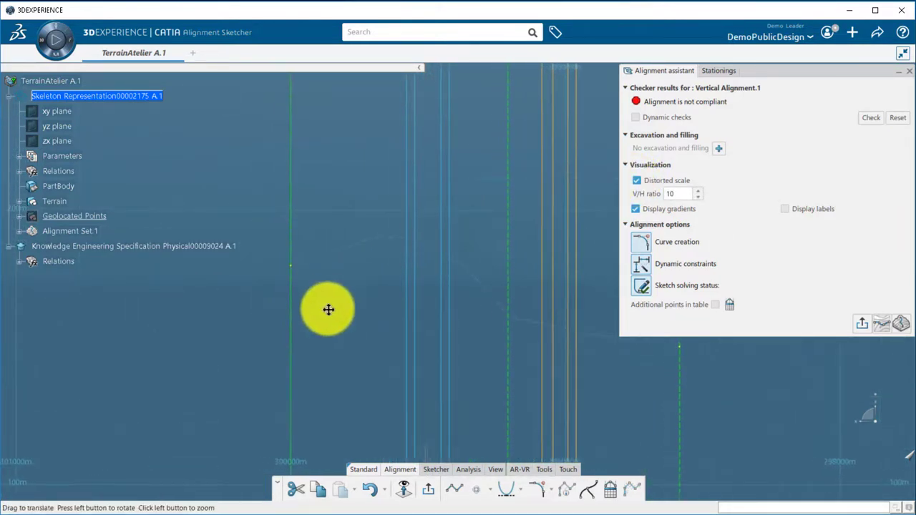
Draw the vertical alignment's first straight from the terrain profile's start point at a 3% gradient, about 327 m long
left_click(450, 499)
left_click(290, 265)
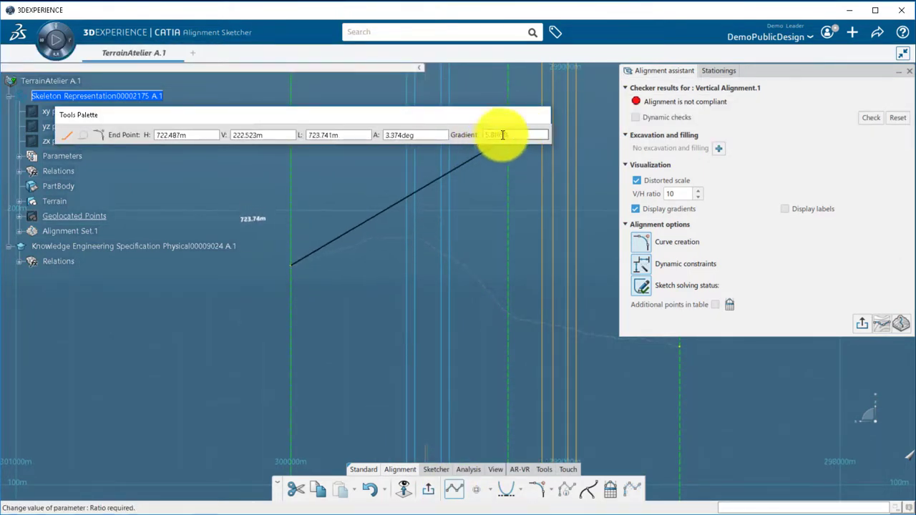
left_click_drag(504, 135, 471, 137)
type("3")
key("Return")
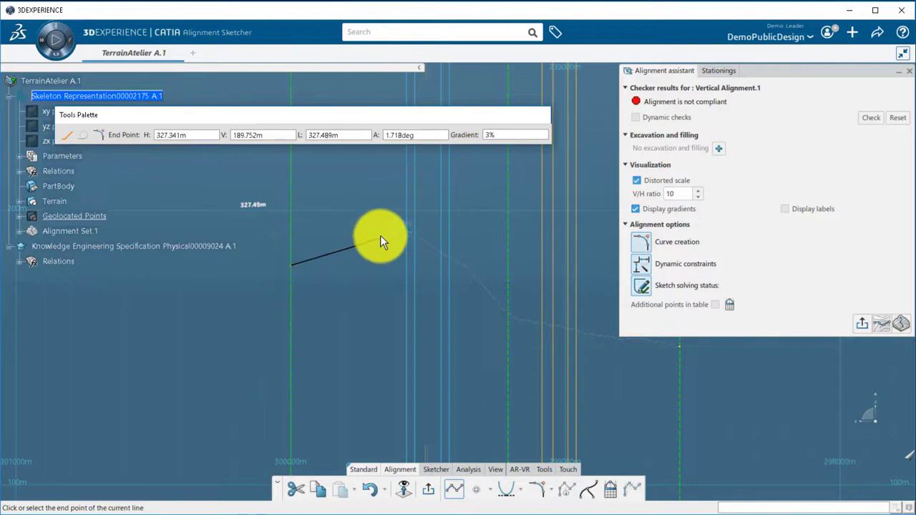
left_click(379, 240)
Draw the vertical alignment's second straight downhill at a 4% gradient, about 385 m long
double_click(500, 137)
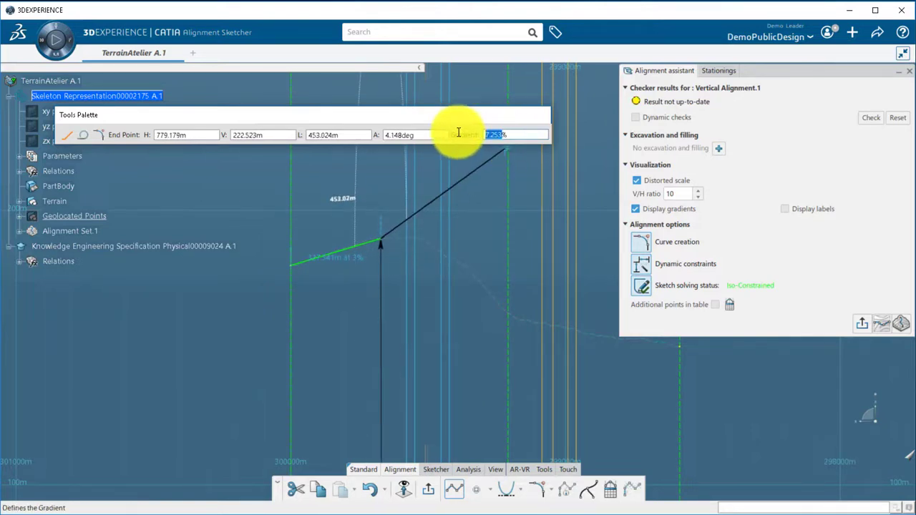
key("Return")
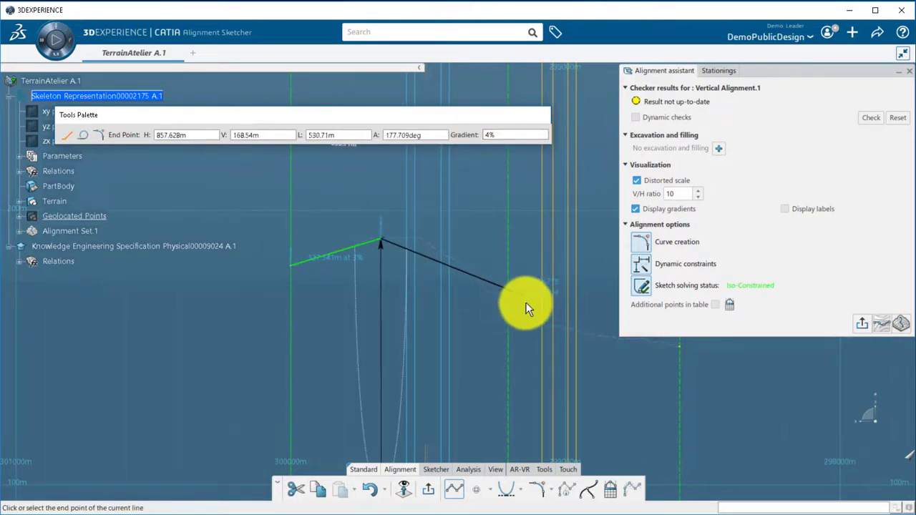
left_click(493, 287)
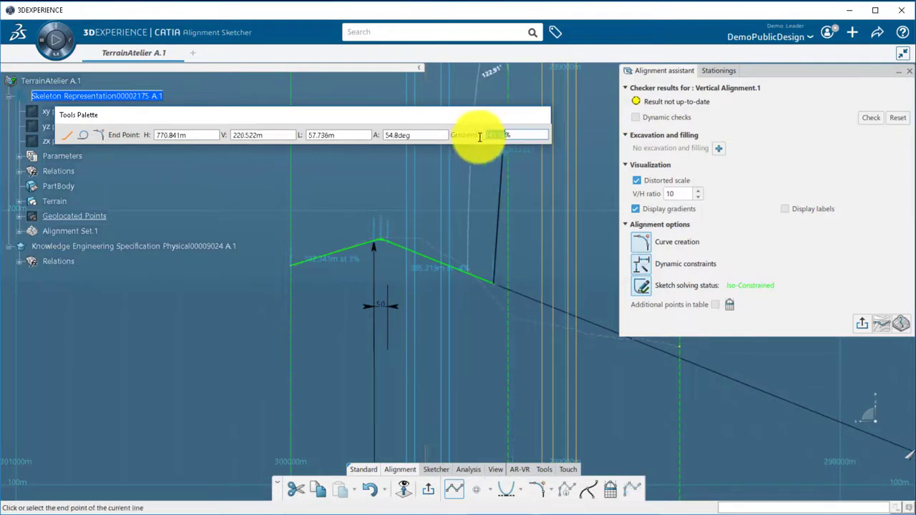
Draw a third straight downhill at an 8% gradient, about 180 m long, and a last straight ending at the terrain profile's end point
key("Return")
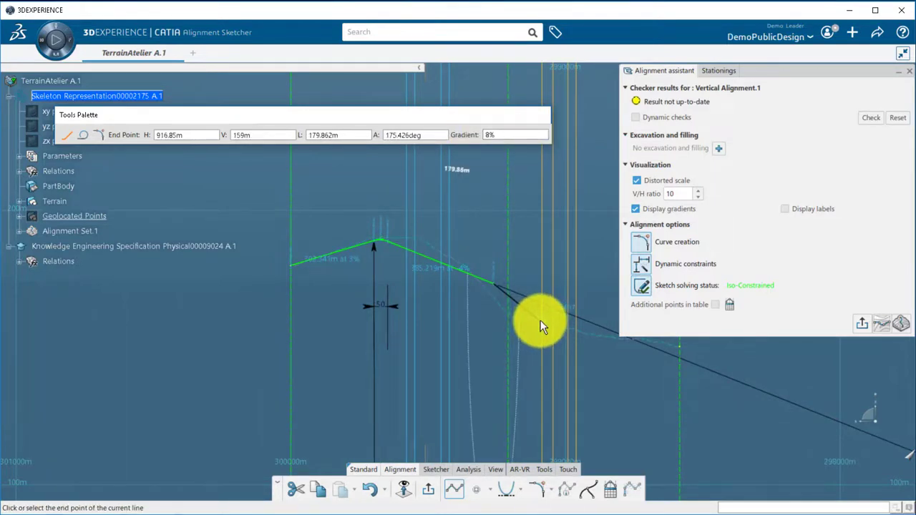
left_click(542, 325)
middle_click_drag(546, 331, 352, 335)
double_click(484, 350)
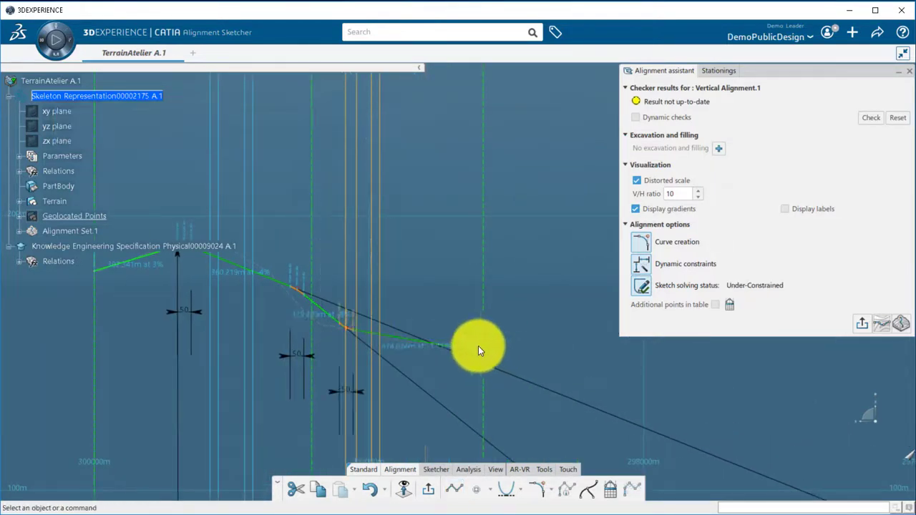
Set the parabolic vertical curve between the 4% and 8% downhill straights to about 60 m long and check the alignment's compliance
middle_click_drag(464, 299, 523, 211)
middle_click_drag(285, 322, 350, 325)
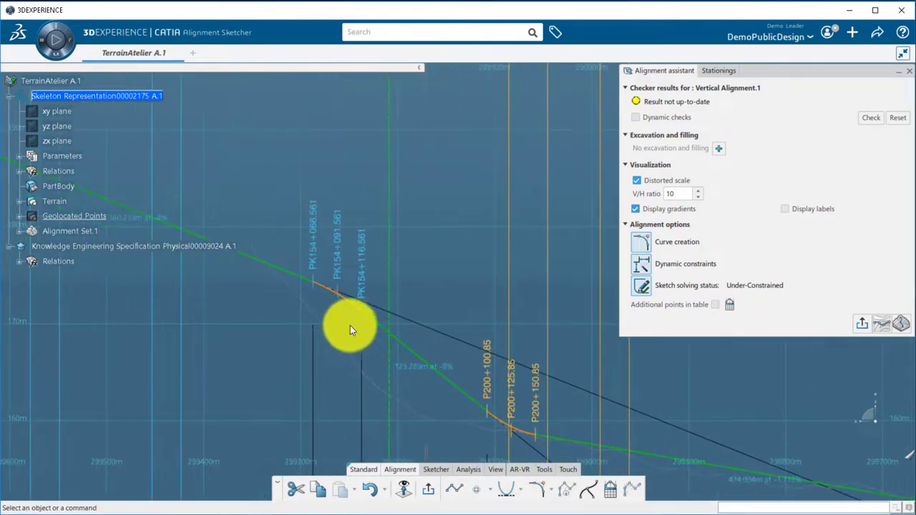
left_click(353, 305)
left_click(378, 262)
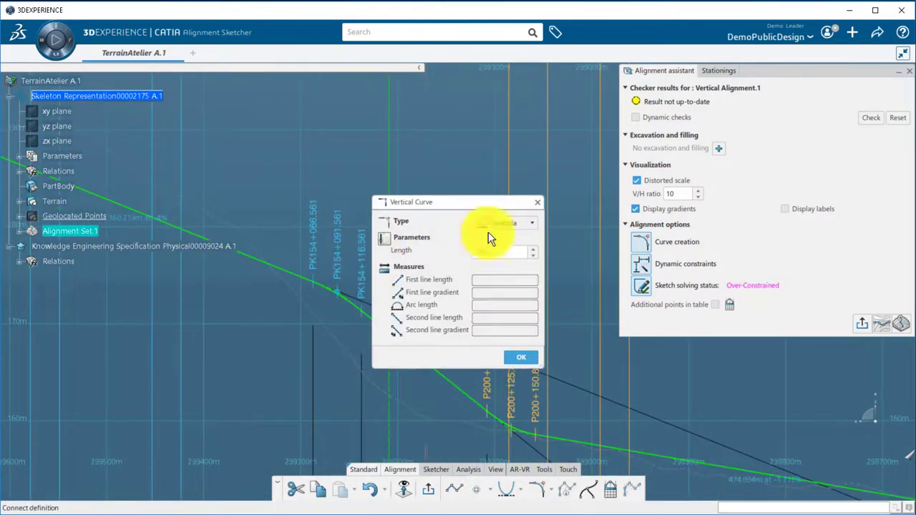
left_click(520, 223)
left_click(448, 223)
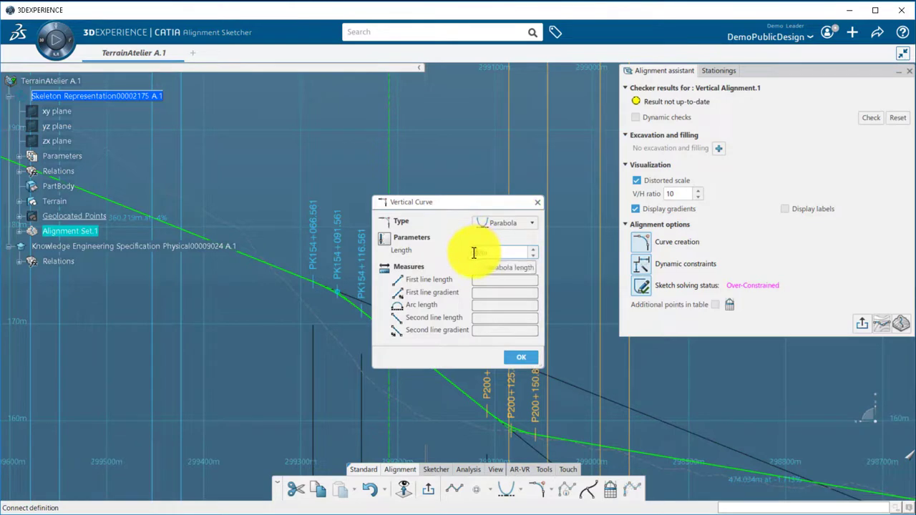
left_click(470, 252)
left_click(509, 378)
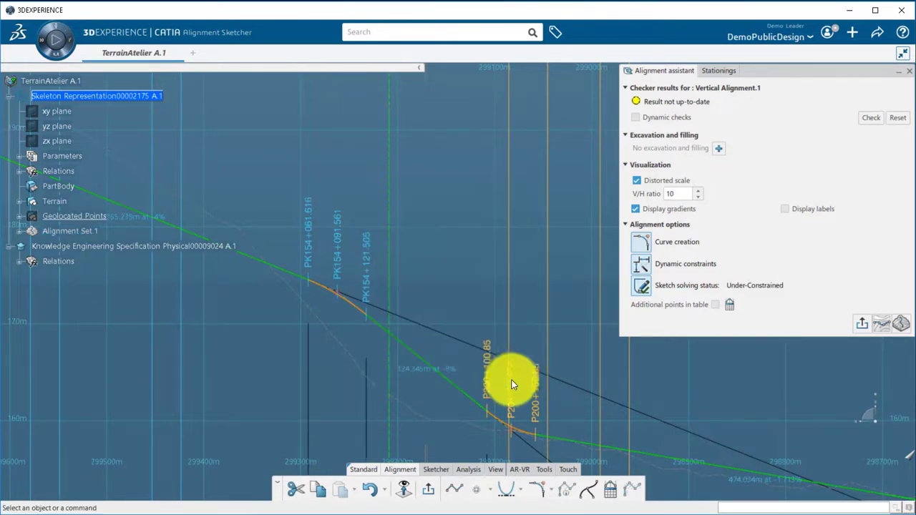
left_click(873, 118)
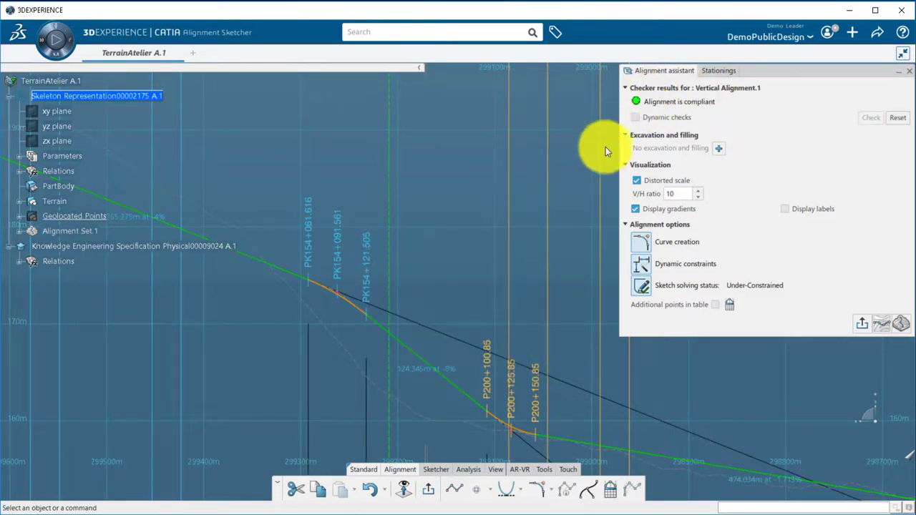
Add an excavation and filling analysis to the vertical alignment and compute its volumes
middle_click_drag(513, 209, 404, 351)
left_click(717, 149)
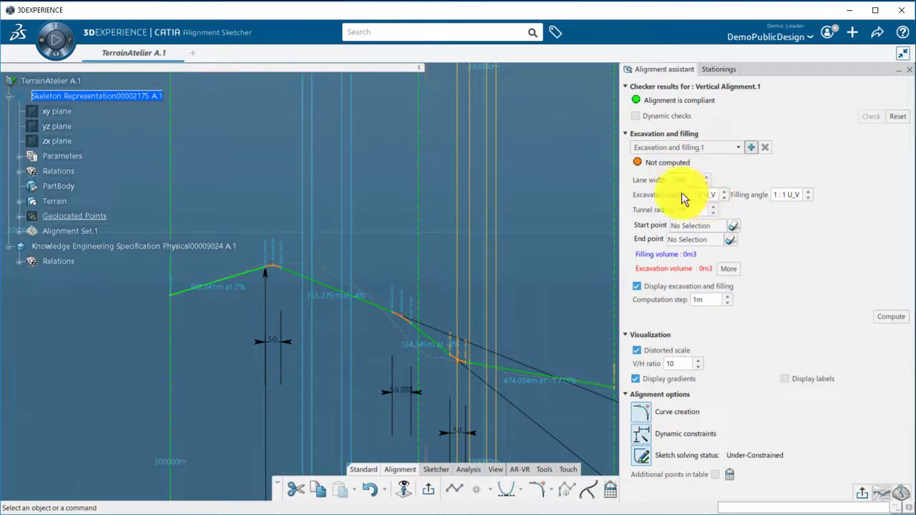
mouse_move(692, 194)
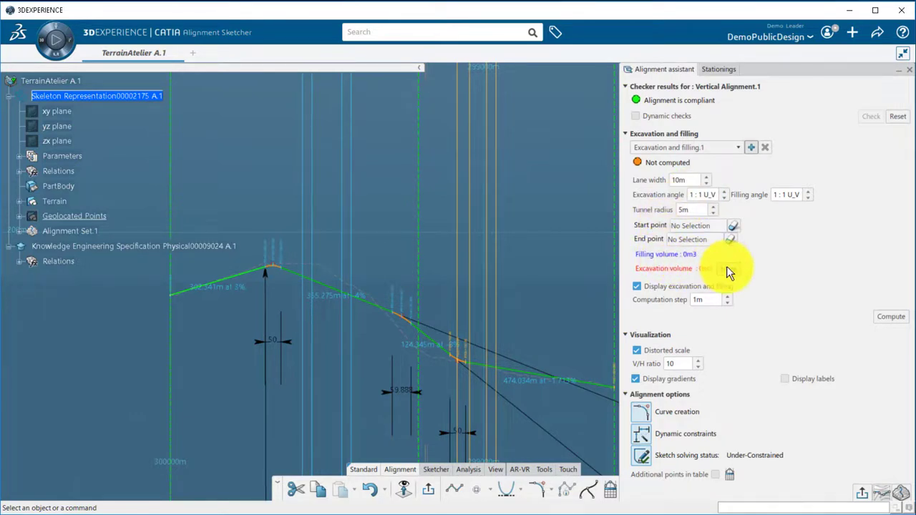
left_click(890, 321)
Examine the computed excavation and filling areas along the profile and the analysis parameters under Alignment.2 in the tree
mouse_move(267, 358)
middle_mouse_down()
mouse_move(299, 347)
mouse_move(308, 247)
middle_mouse_up()
middle_click_drag(404, 307, 305, 142)
middle_click_drag(494, 228, 172, 101)
middle_click_drag(387, 199, 410, 240)
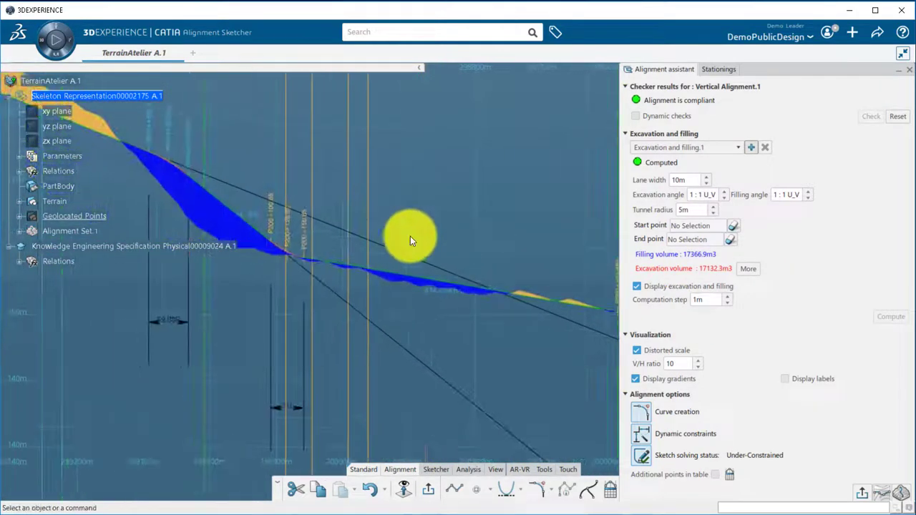
left_click(20, 232)
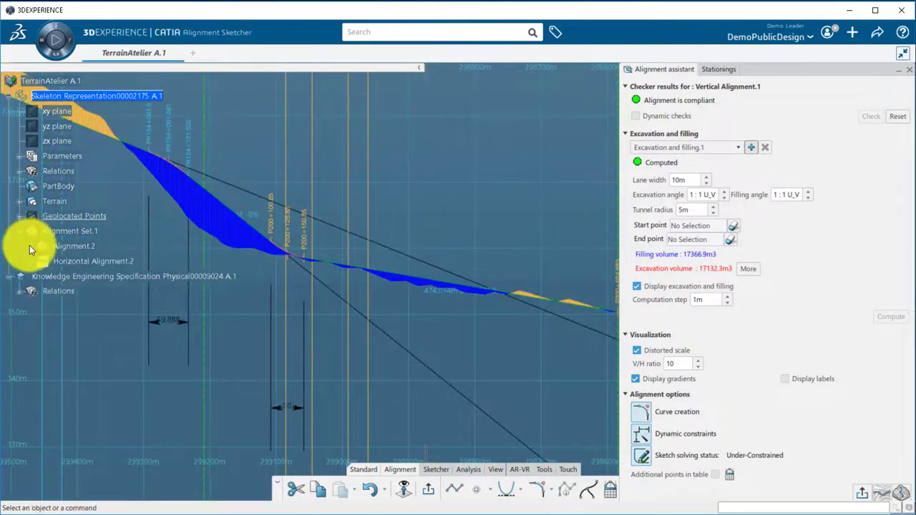
left_click(29, 246)
left_click(37, 277)
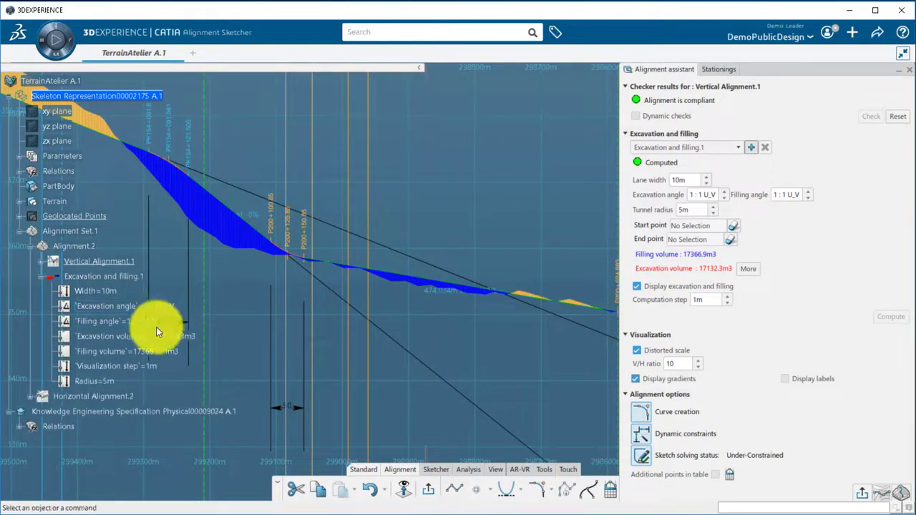
mouse_move(485, 253)
middle_mouse_down()
mouse_move(517, 188)
mouse_move(477, 263)
mouse_move(333, 287)
mouse_move(389, 327)
mouse_move(399, 347)
middle_mouse_up()
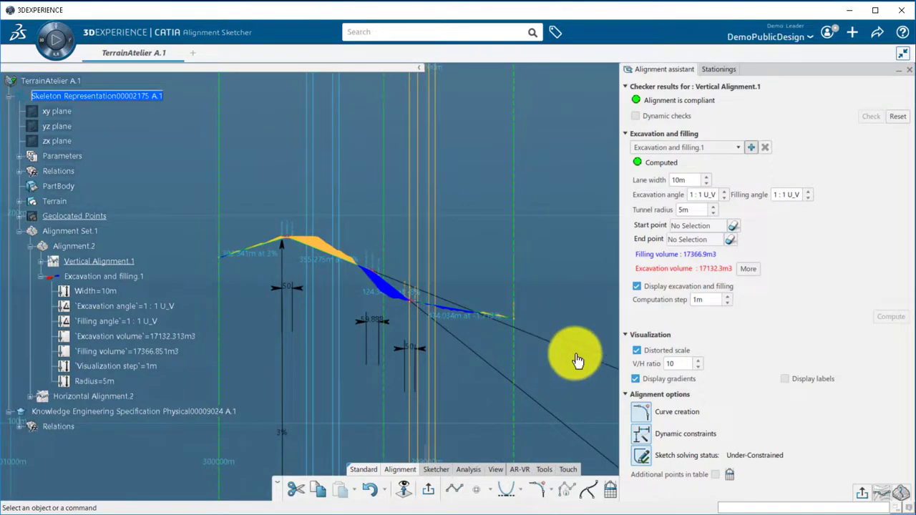
mouse_move(480, 365)
middle_mouse_down("ctrl")
mouse_move(478, 312)
mouse_move(511, 289)
mouse_move(520, 322)
middle_mouse_up("ctrl")
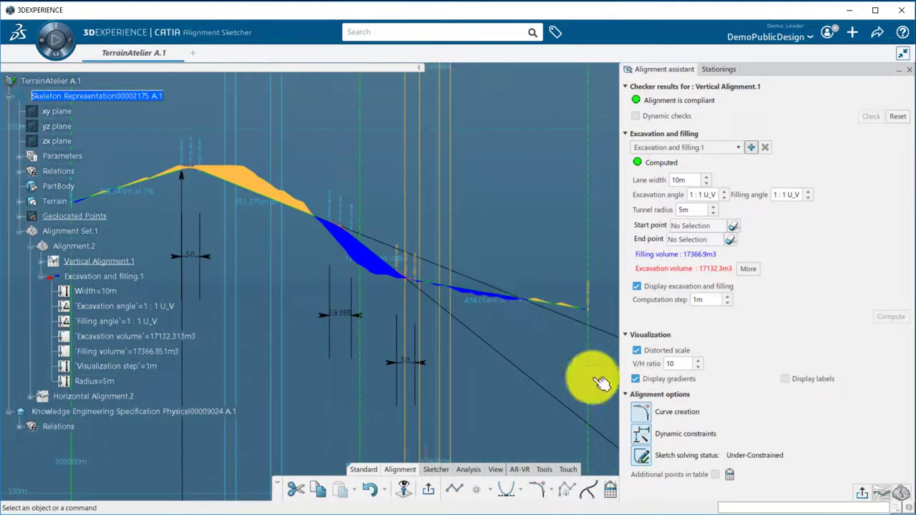
Create a 3D alignment from Horizontal Alignment.2 and Vertical Alignment.1, and hide Horizontal Alignment.2
left_click(904, 497)
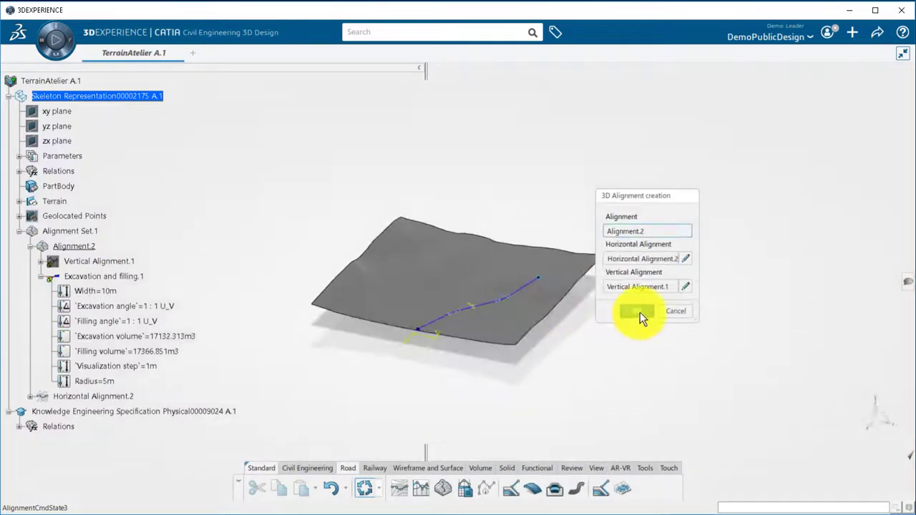
left_click(639, 312)
right_click(87, 427)
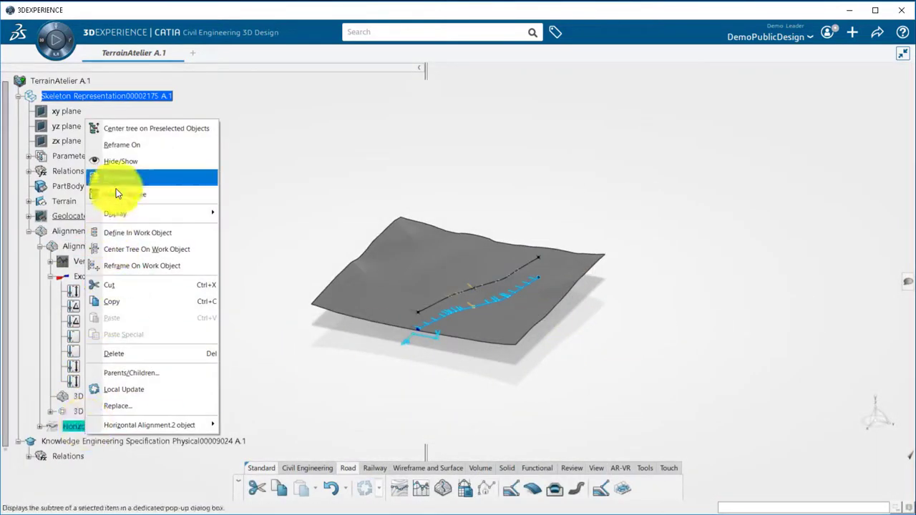
left_click(119, 161)
middle_click_drag(373, 399, 558, 293)
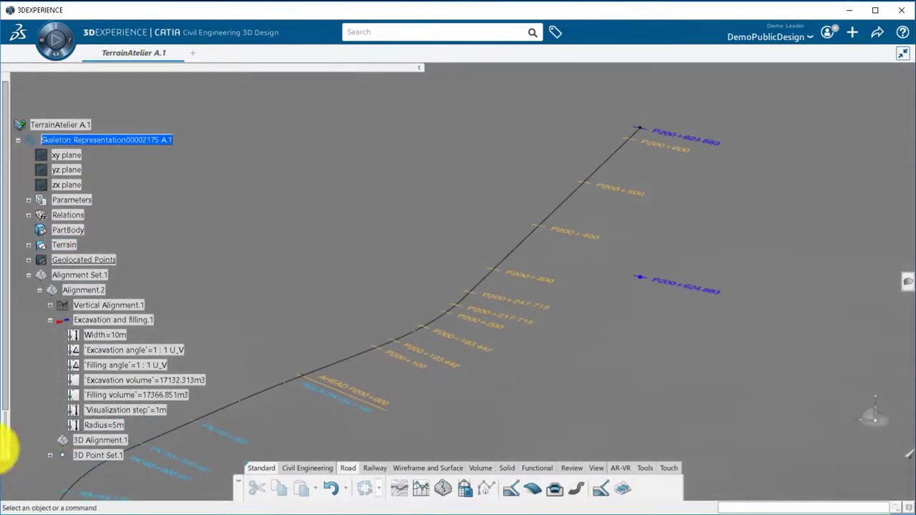